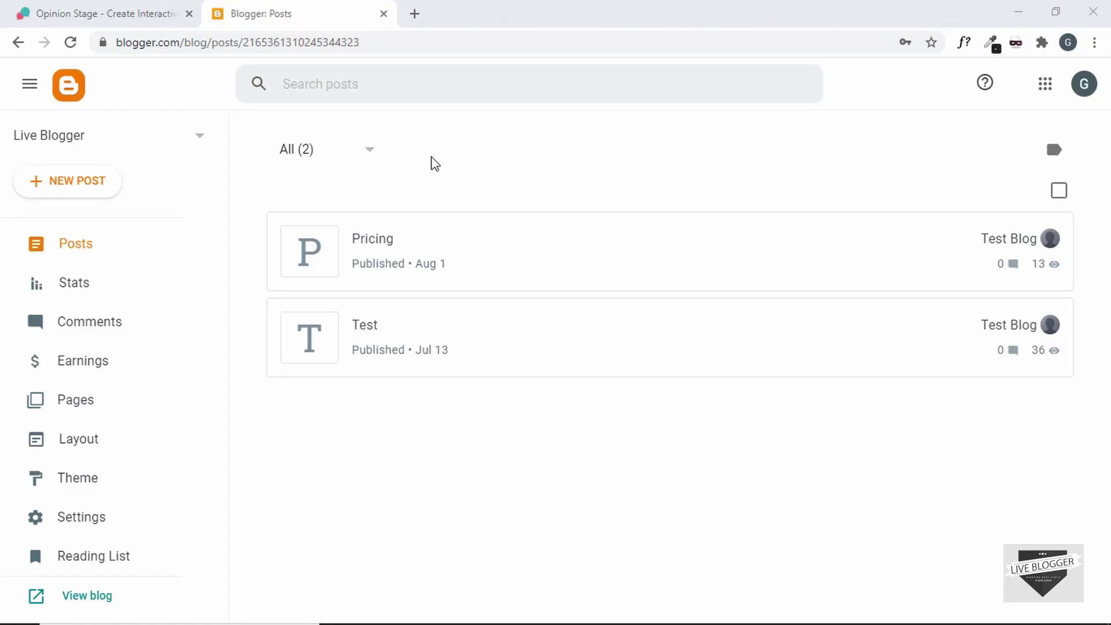
Switch to the Opinion Stage website and log in to the account
click(104, 13)
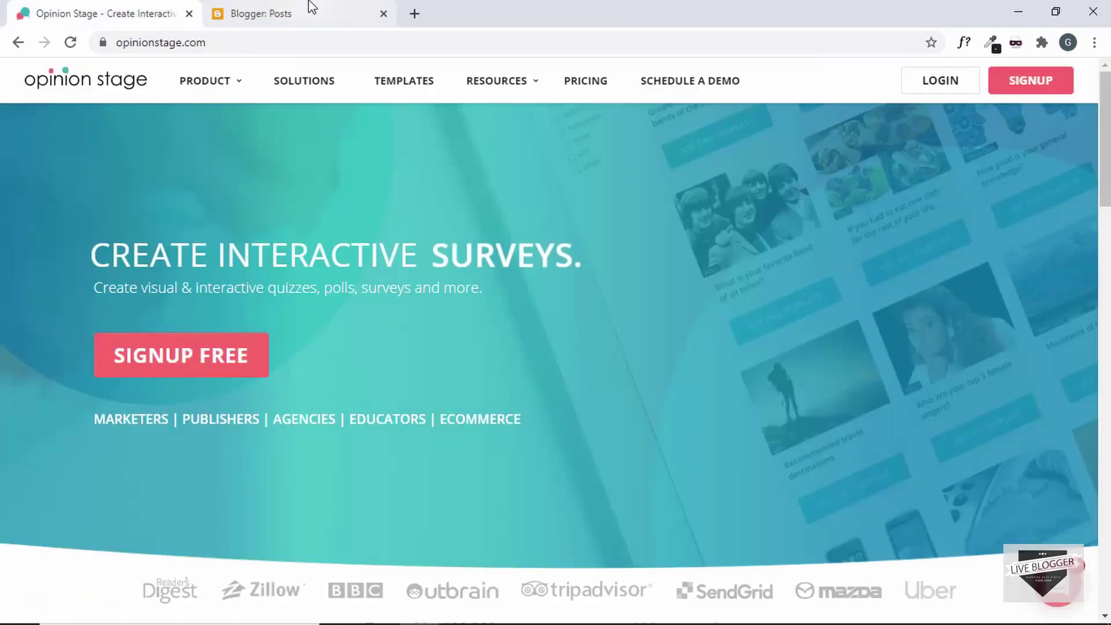
click(309, 7)
click(84, 8)
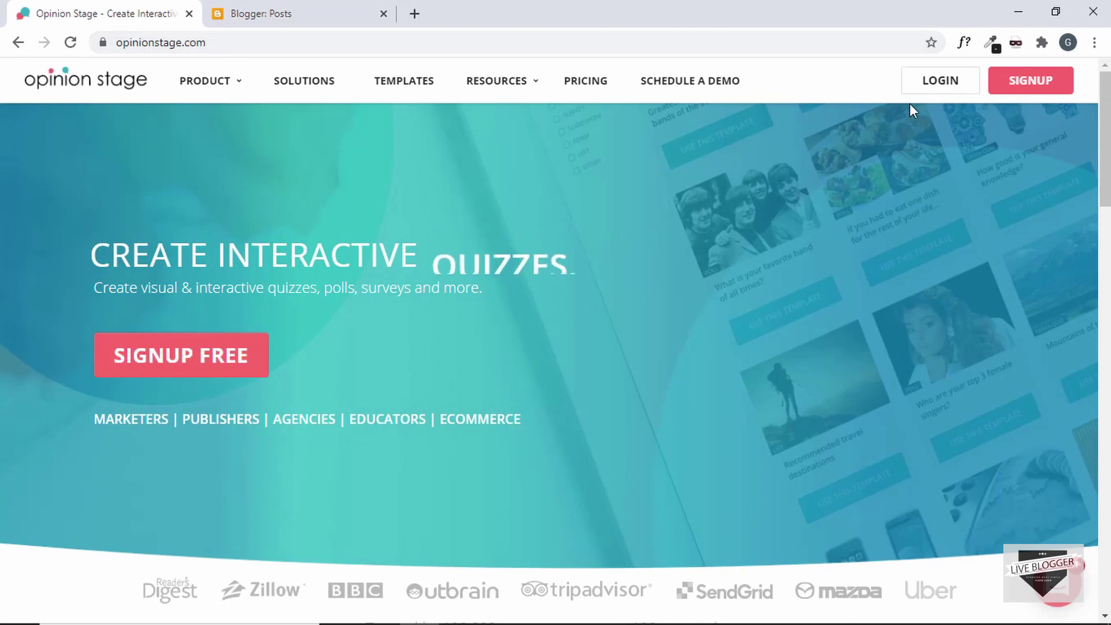
click(937, 84)
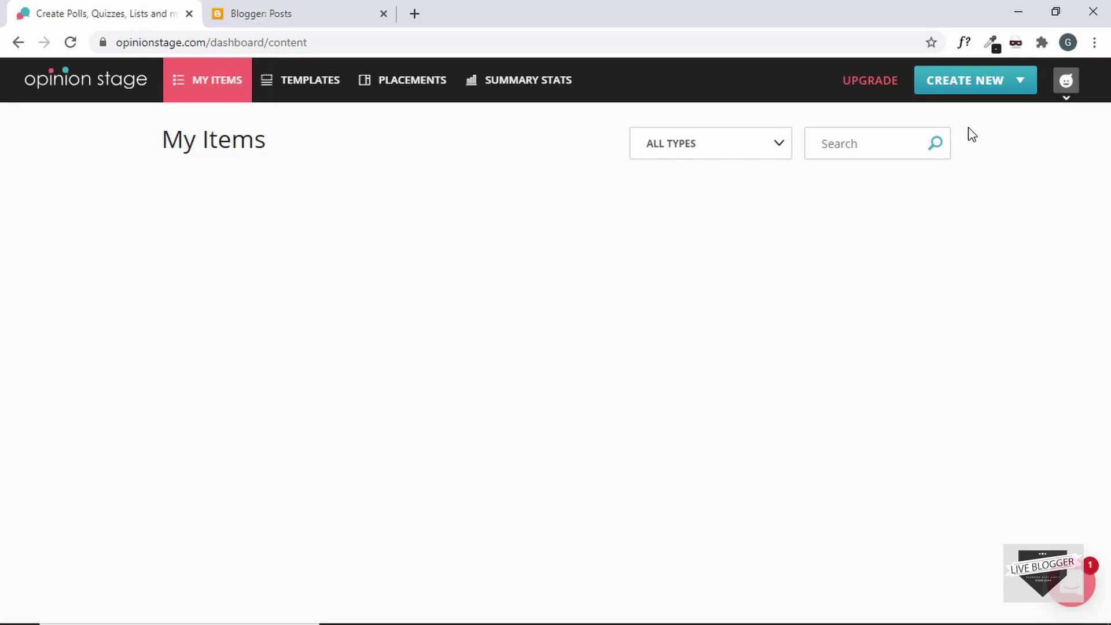
Browse the templates and examples gallery, filtering it to the Trivia Quiz item type
mouse_move(993, 93)
click(323, 97)
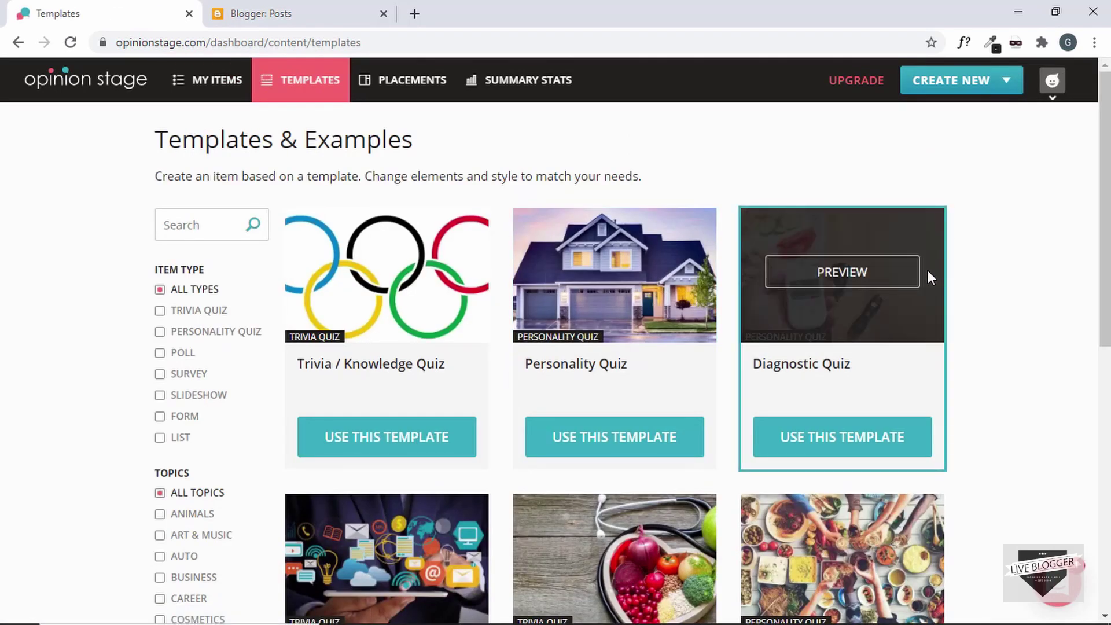
scroll(983, 261, down, 9)
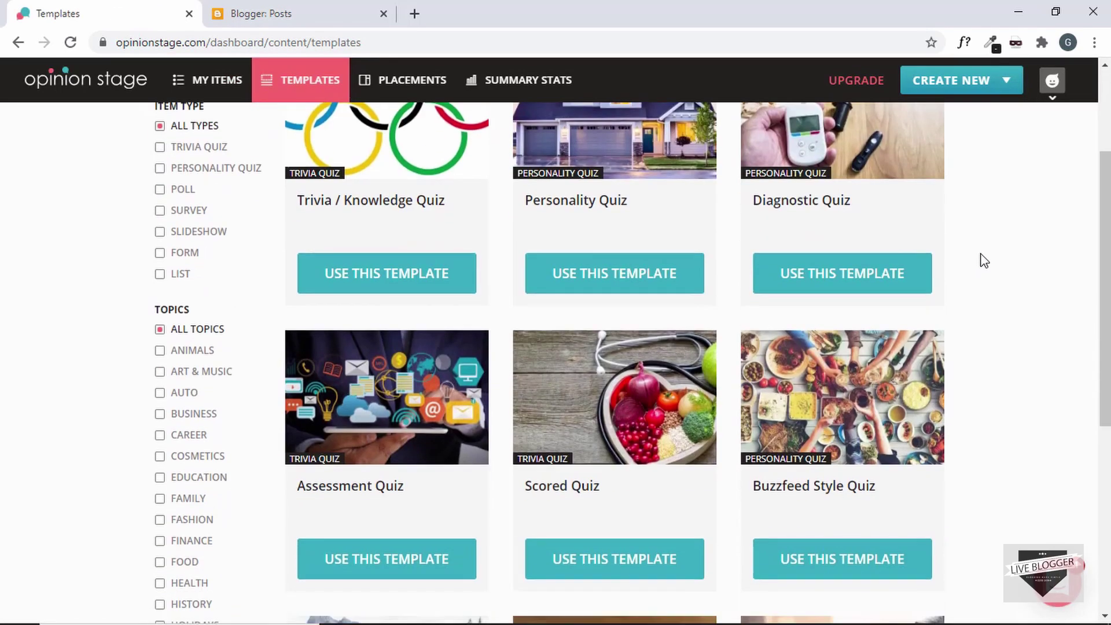
scroll(983, 260, up, 10)
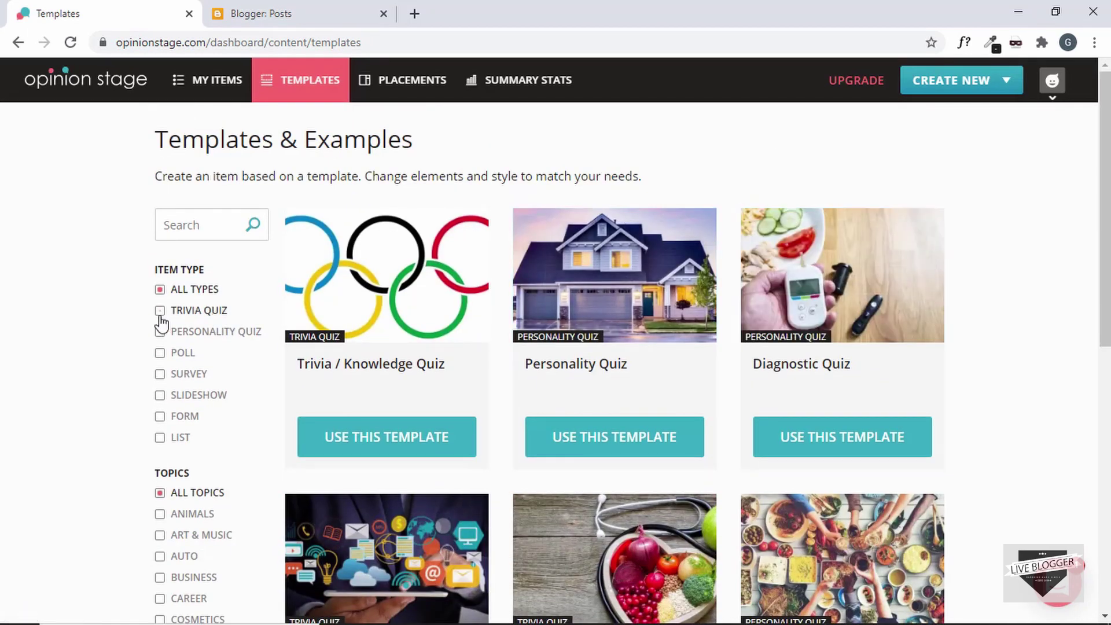
click(190, 313)
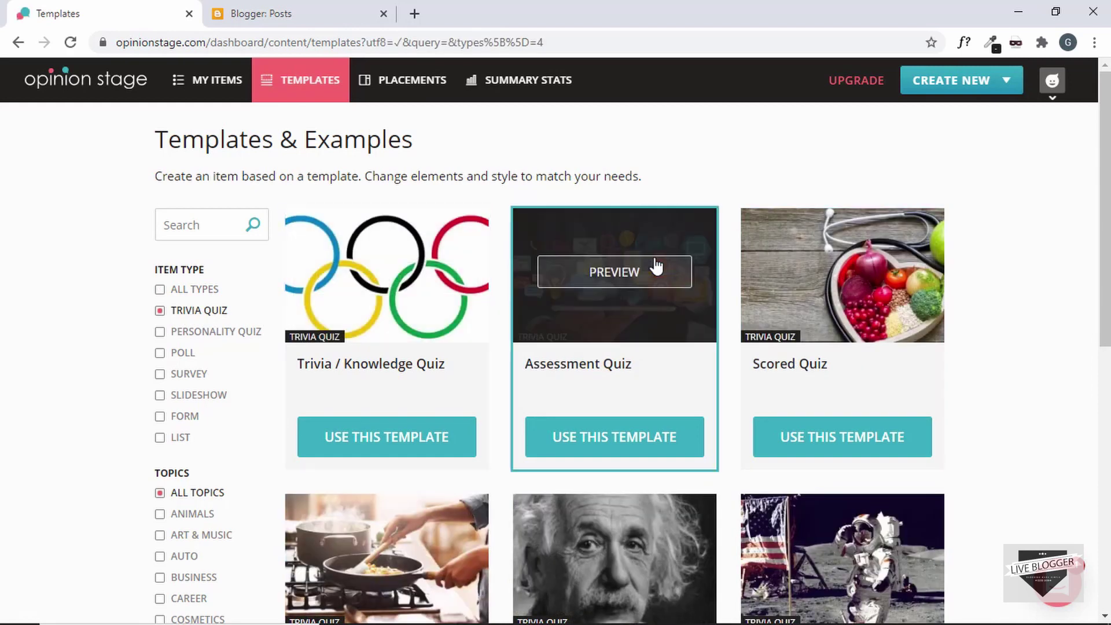
scroll(926, 271, down, 3)
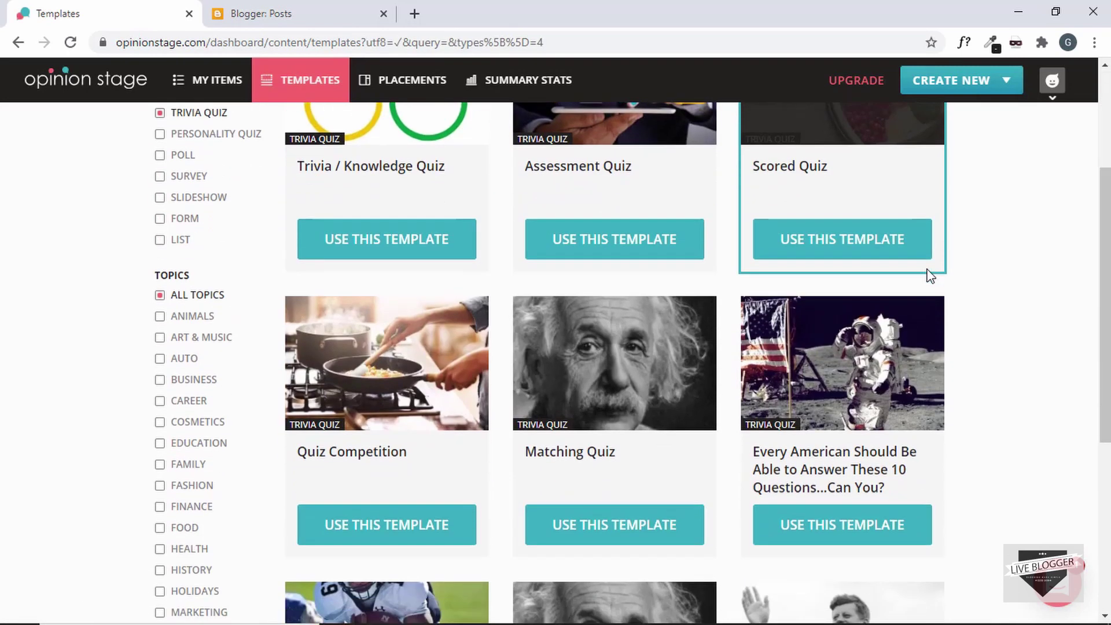
scroll(928, 273, down, 5)
scroll(928, 273, up, 3)
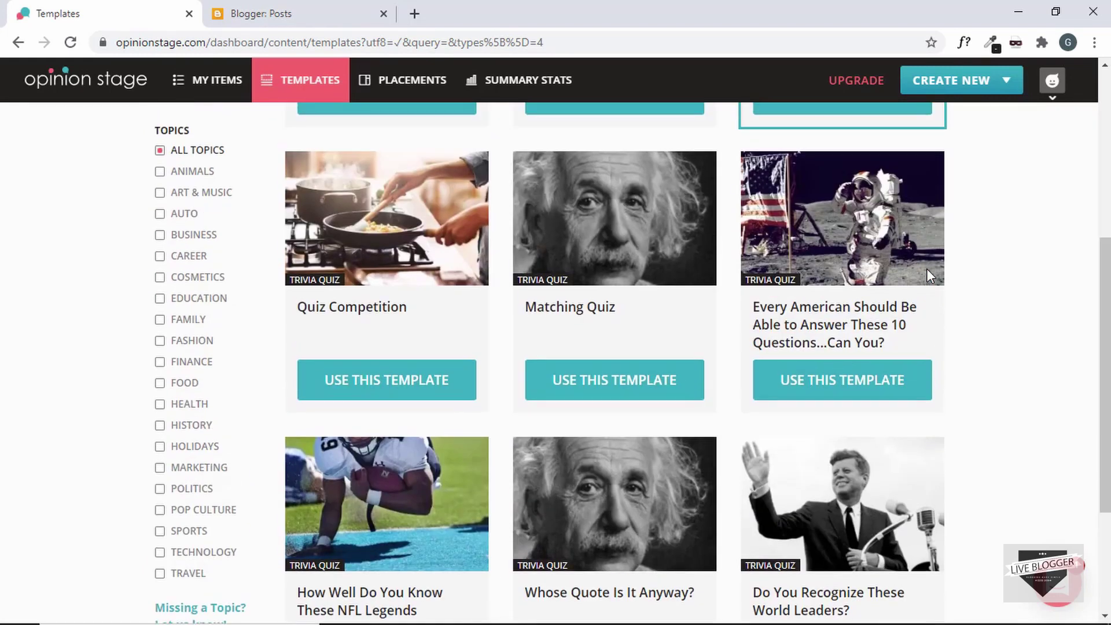
scroll(925, 269, up, 5)
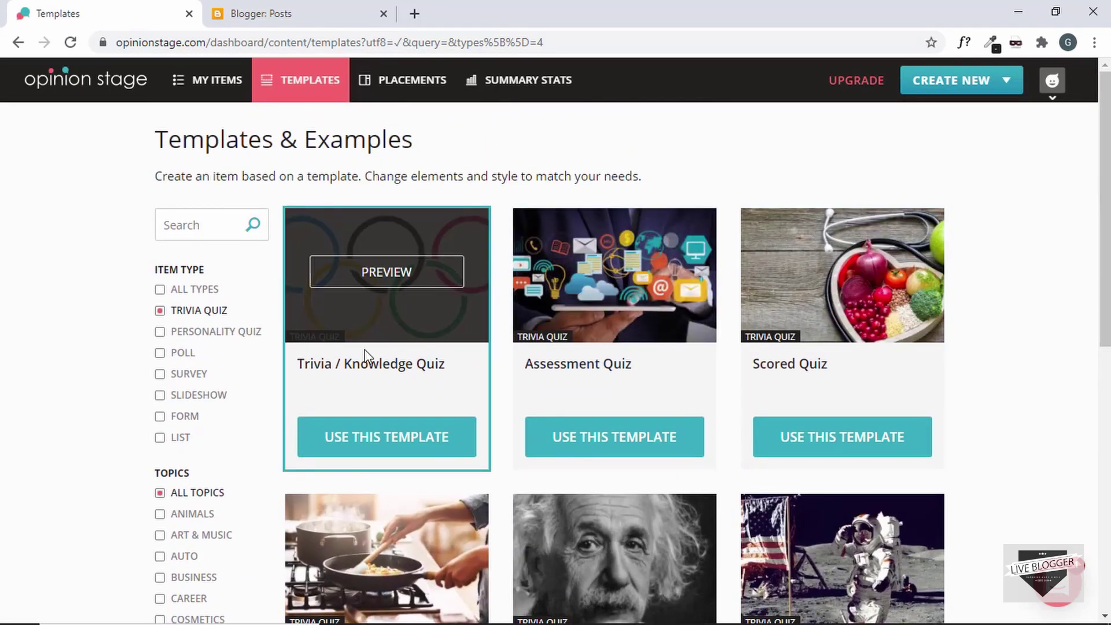
Open the Trivia / Knowledge Quiz template and examine its cover, questions, answers and explanations
click(386, 446)
scroll(561, 304, down, 12)
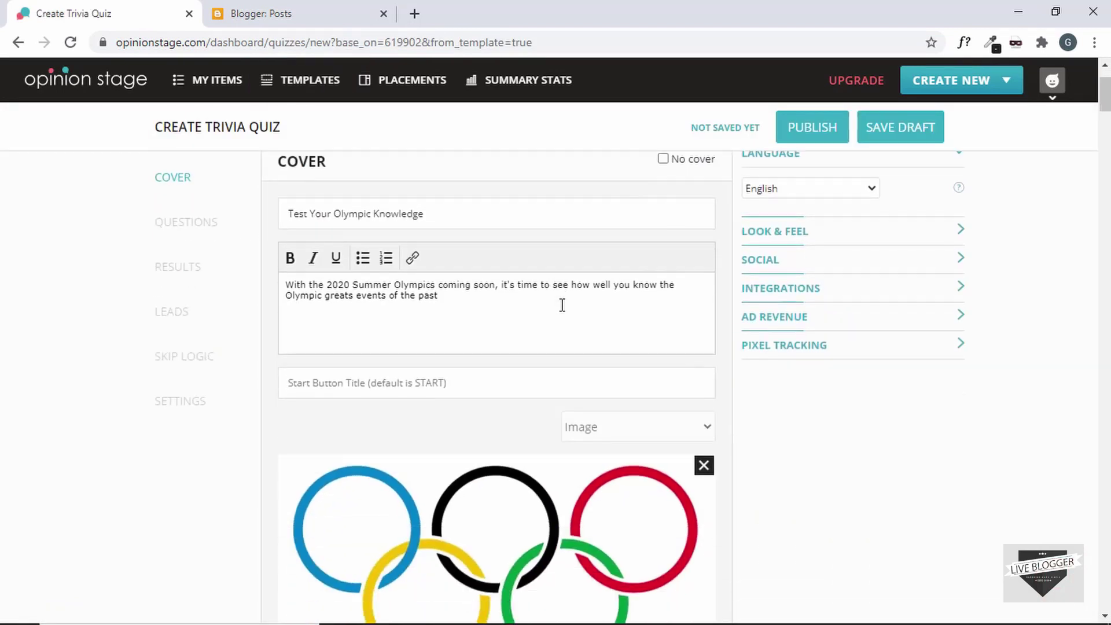
scroll(562, 304, down, 2)
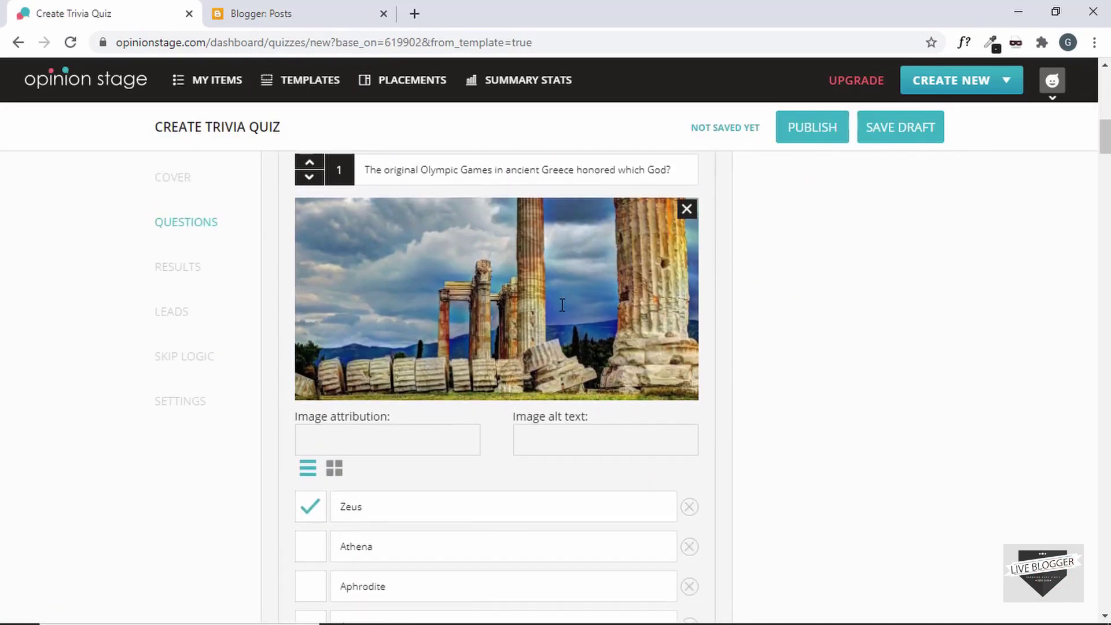
scroll(535, 424, down, 5)
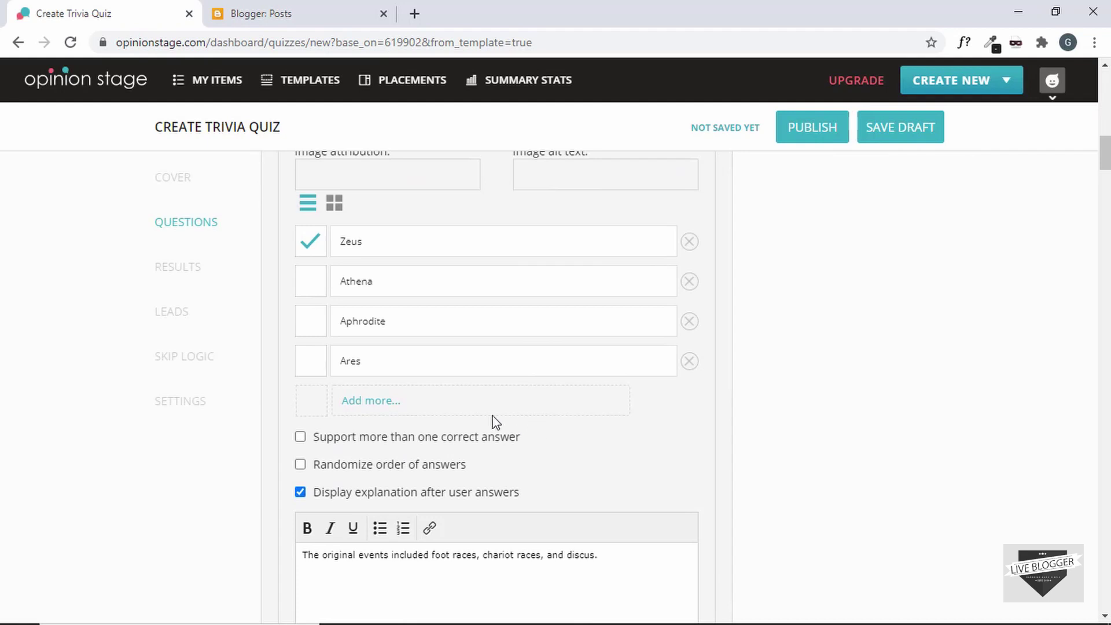
scroll(492, 423, down, 4)
scroll(463, 380, down, 15)
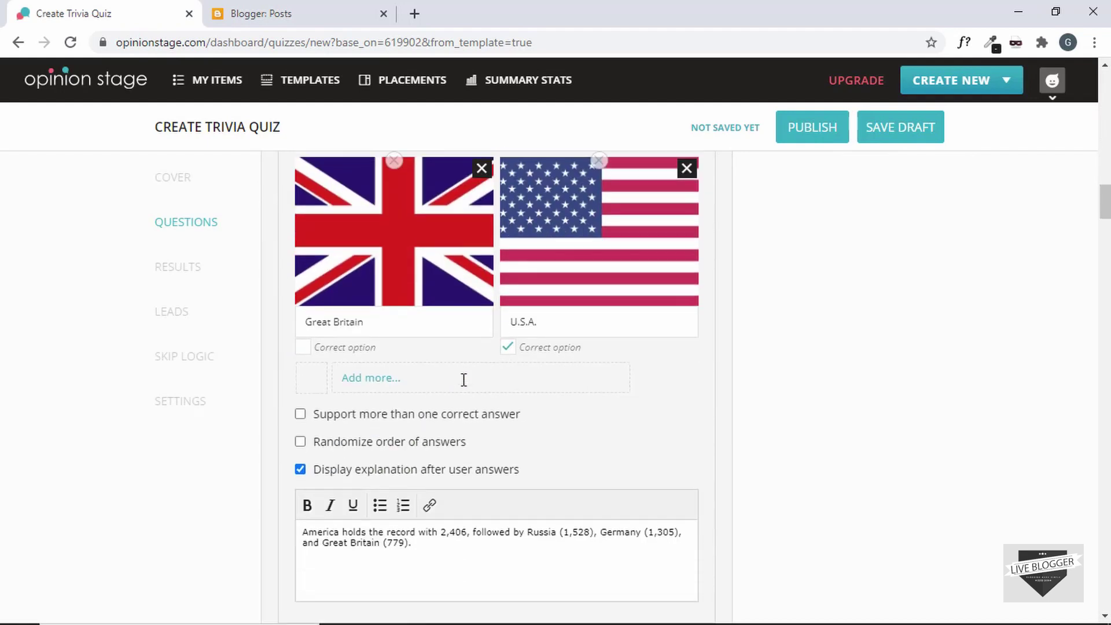
scroll(463, 379, down, 3)
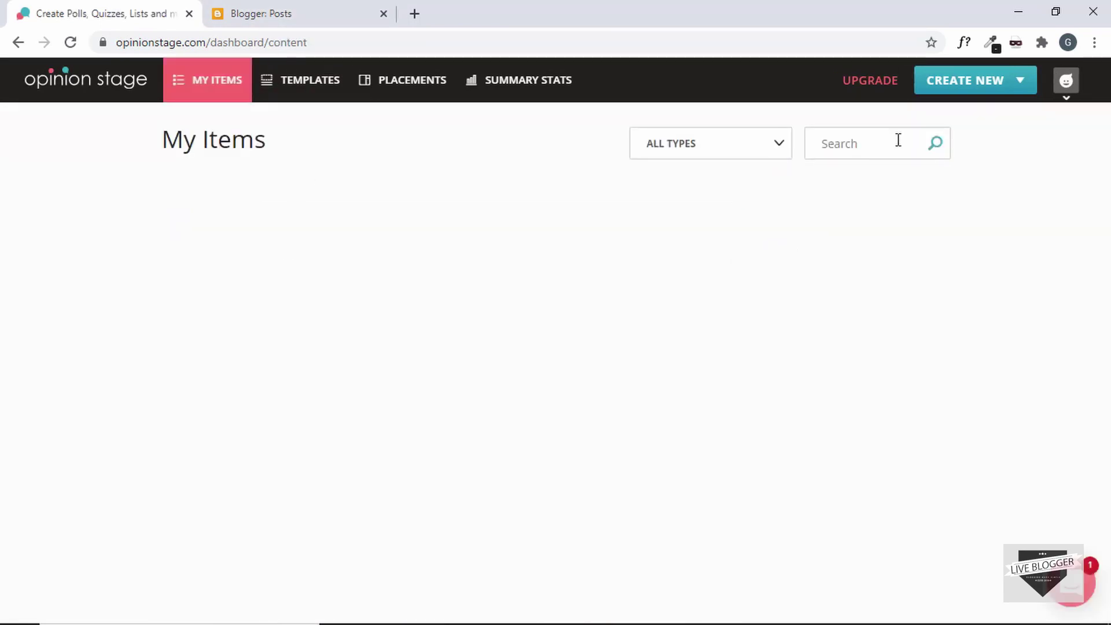
Create a new blank trivia quiz and name it "Basic Computer Quiz"
click(990, 89)
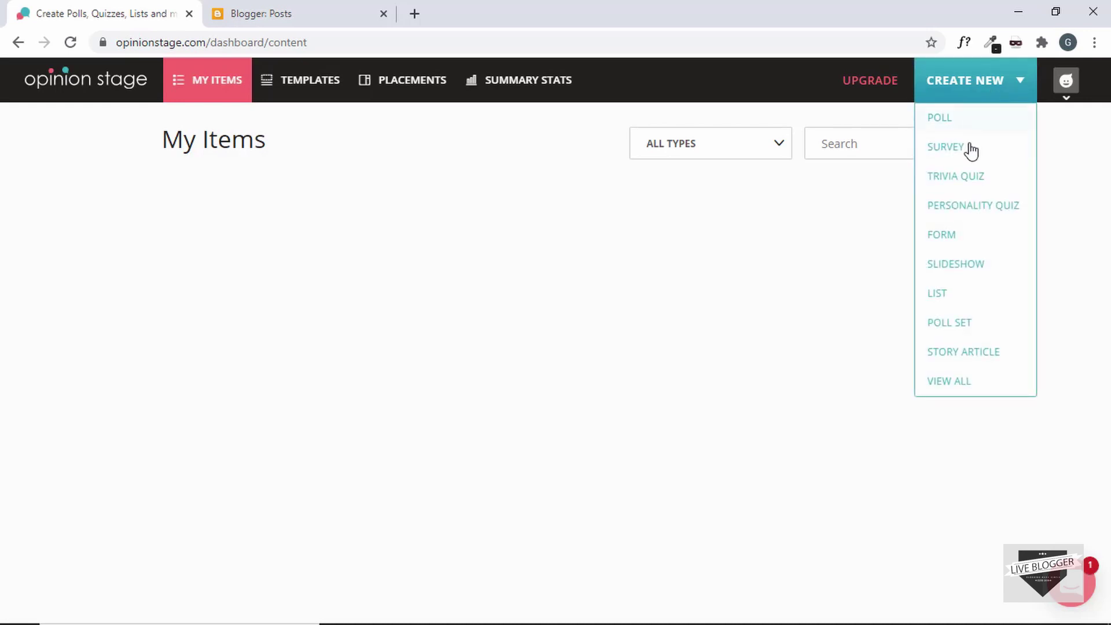
click(991, 179)
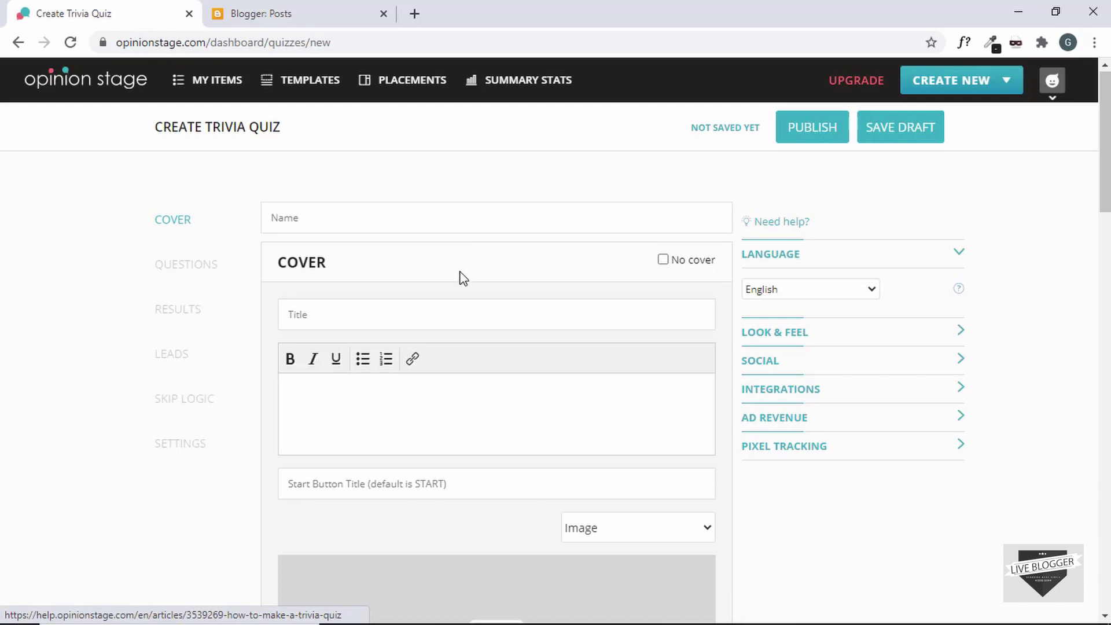
click(429, 218)
text(Basic Computer Quiz)
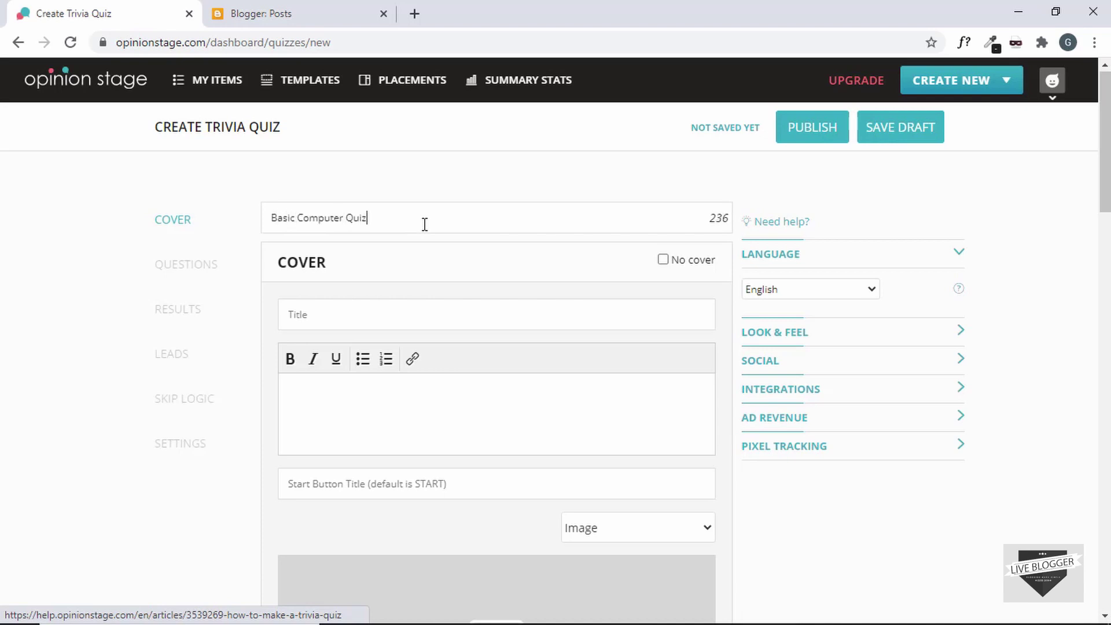
Copy the quiz name "Basic Computer Quiz" into the cover's title
scroll(424, 225, down, 1)
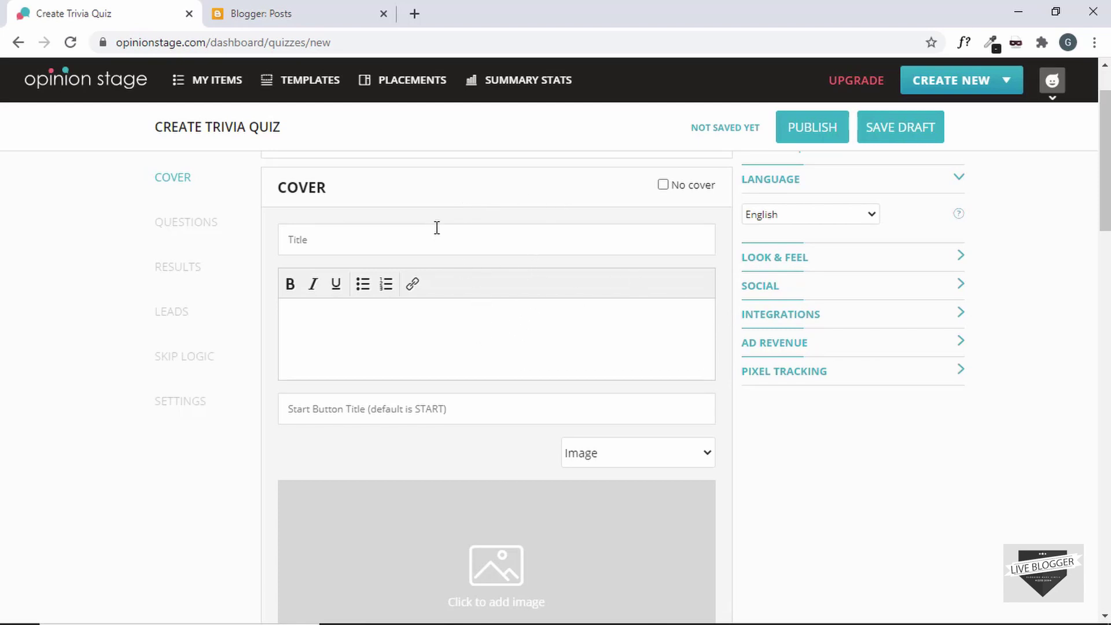
click(448, 249)
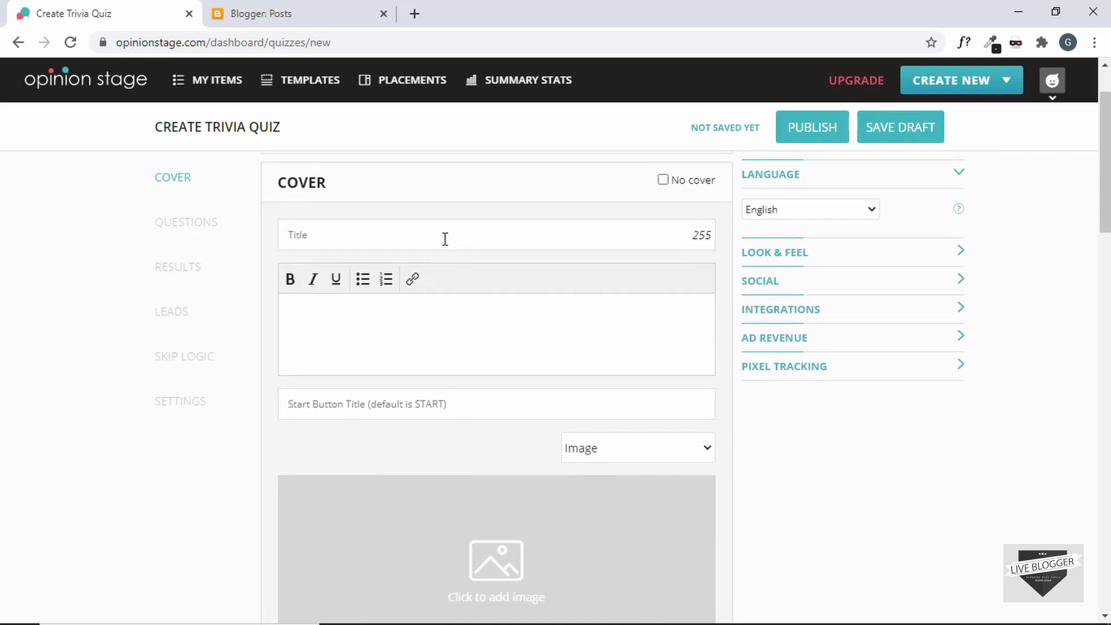
scroll(444, 241, up, 1)
drag(417, 208, 186, 199)
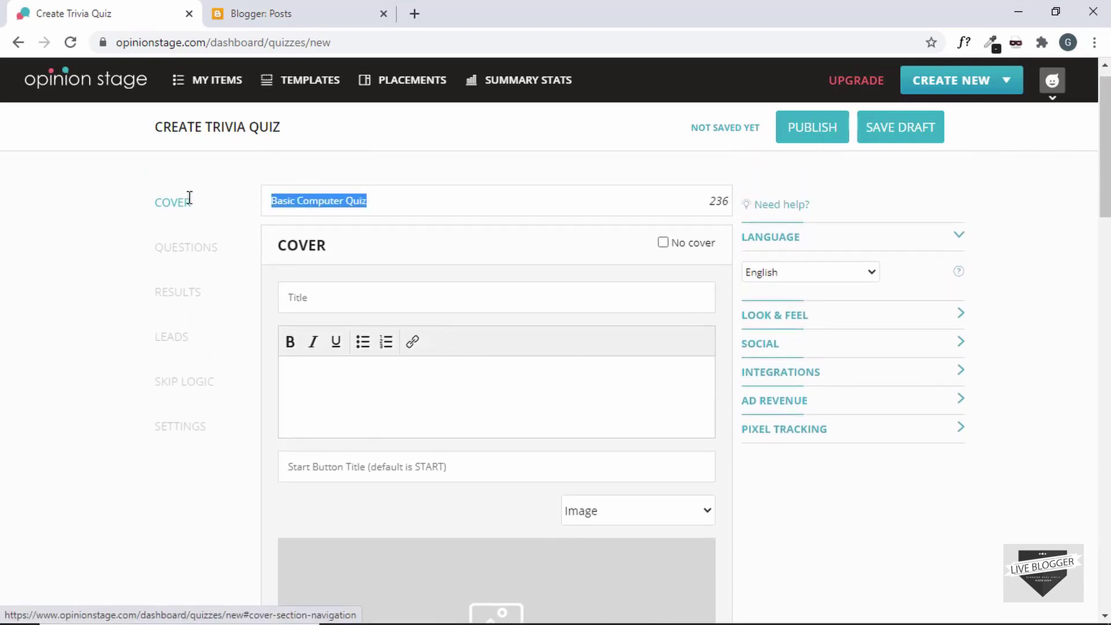
key(ctrl+c)
click(335, 297)
key(ctrl+v)
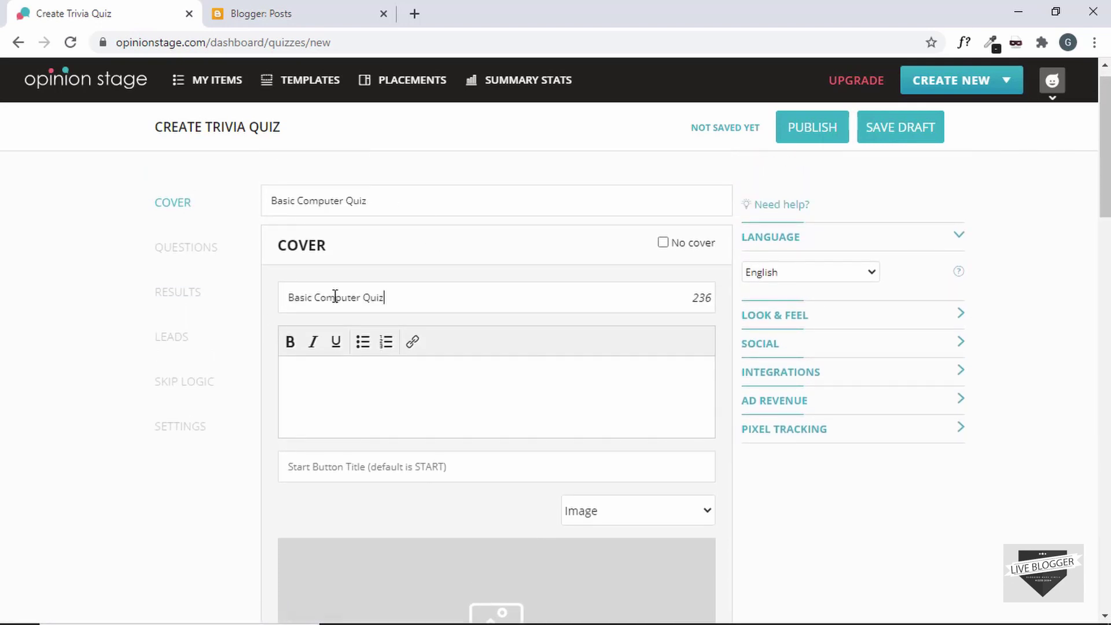
Write the cover description "This quiz will test your knowledge about the basics of computers." and make "basics of computers." bold
click(359, 382)
scroll(364, 385, down, 2)
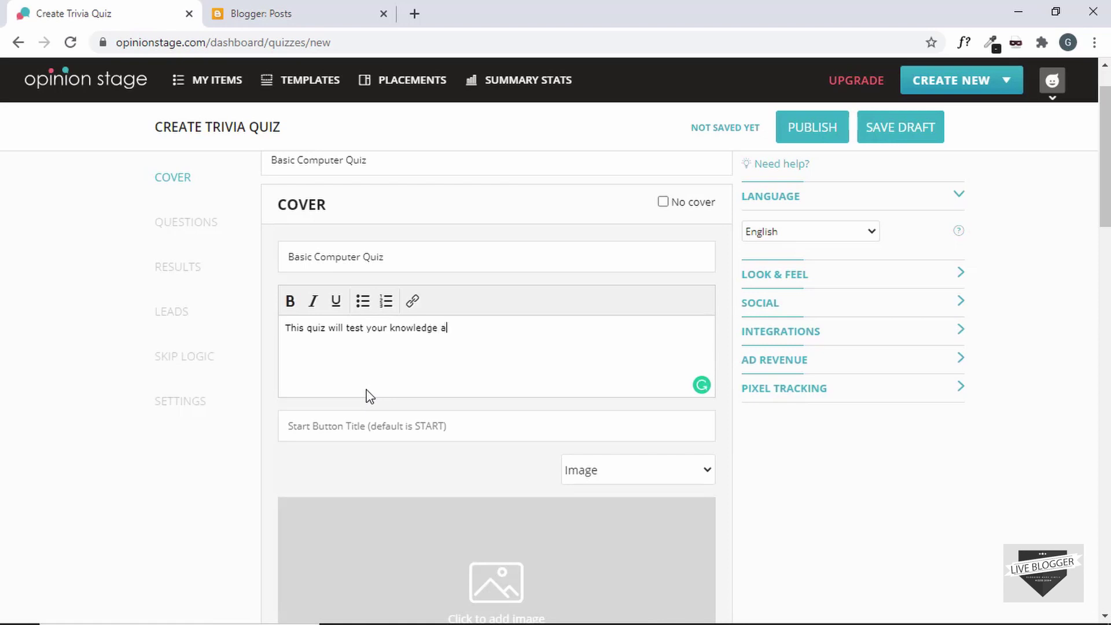
text(the basics of computers.)
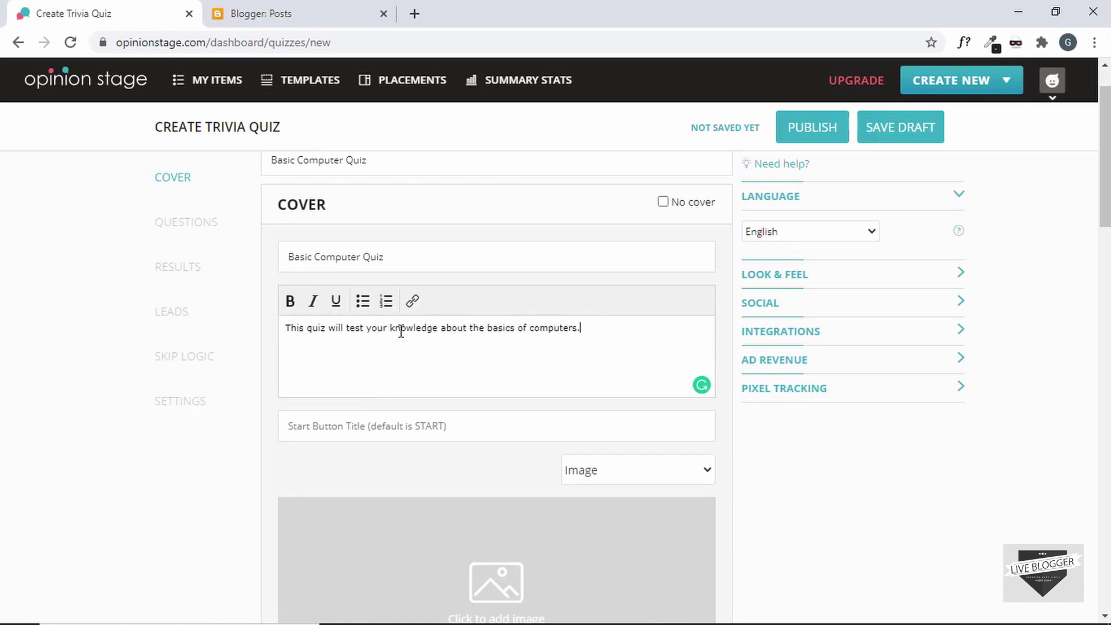
shift+click(487, 326)
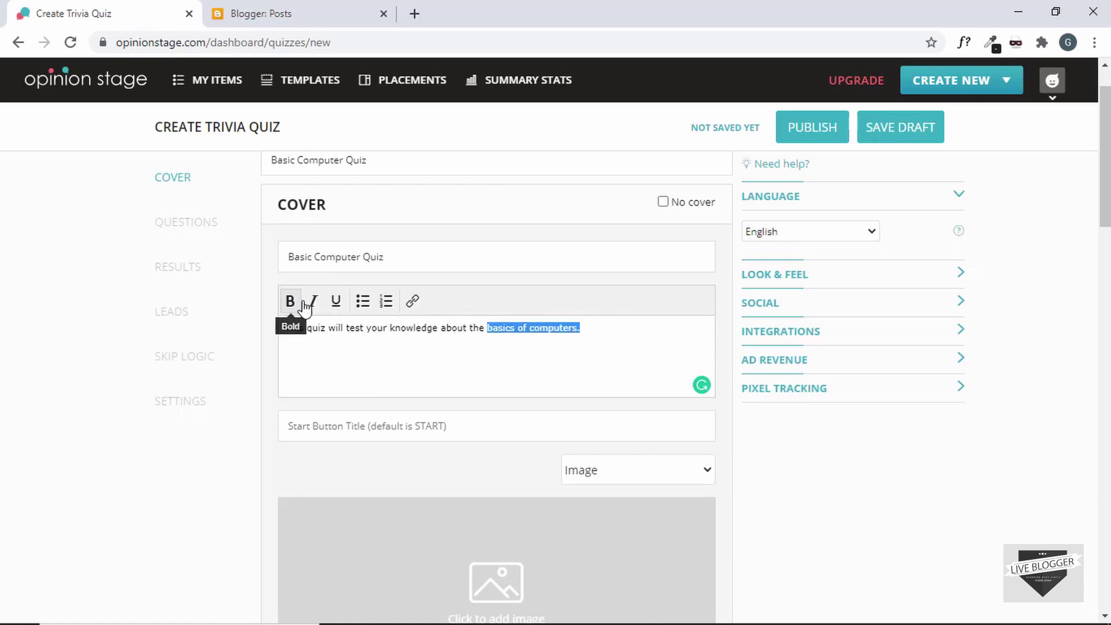
click(289, 301)
click(363, 345)
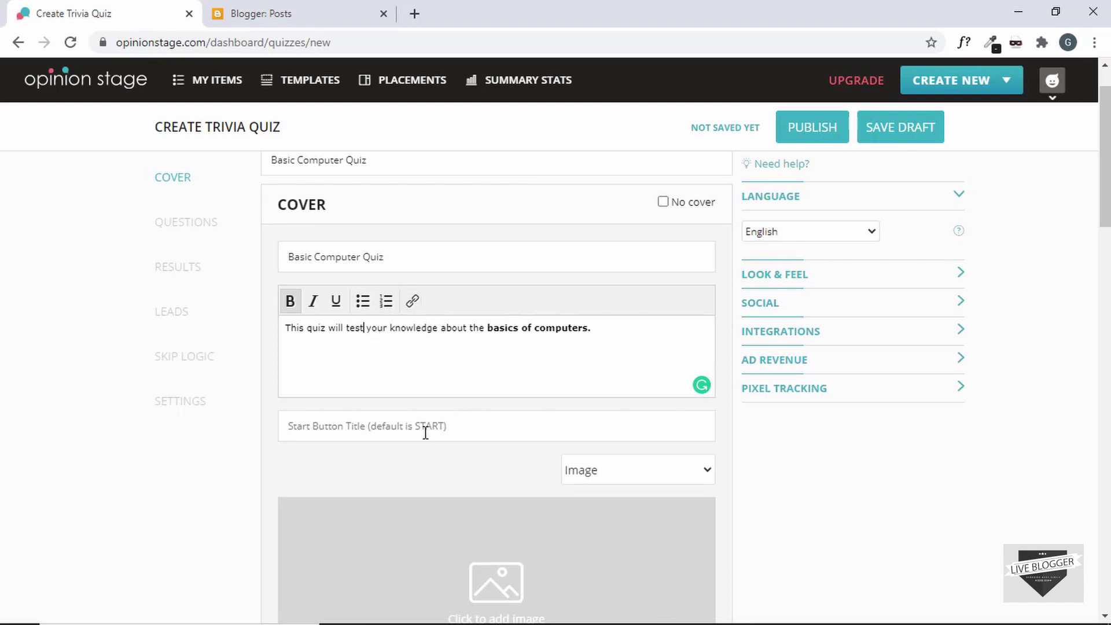
Set the cover's start button title to "I'm Ready"
click(461, 431)
text(I'm R)
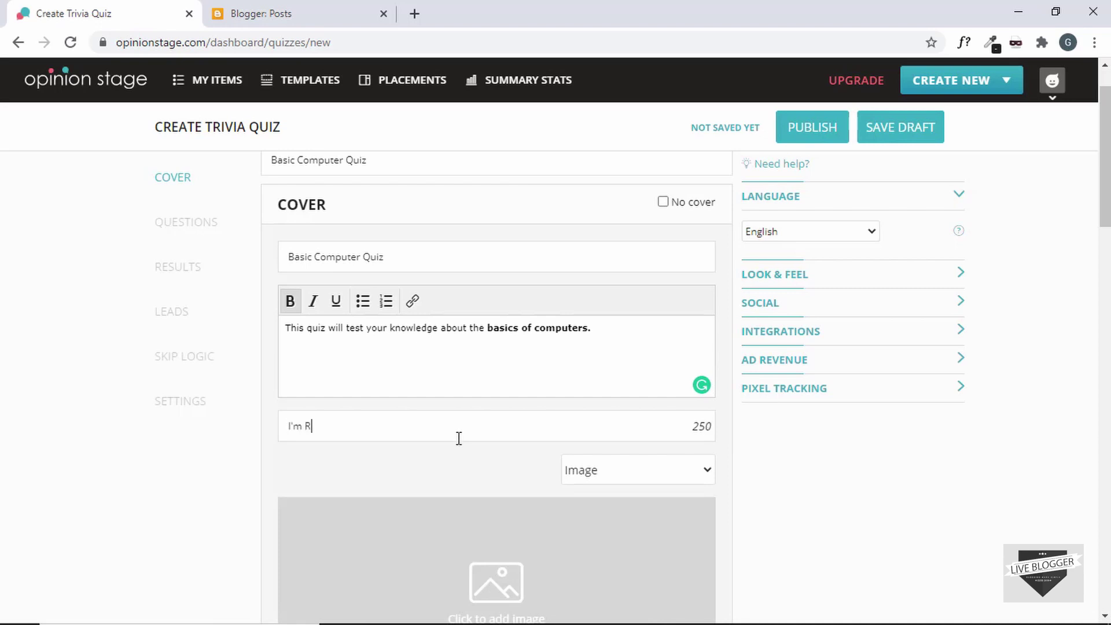
text(eady)
Look over the image upload sources and the media type choices for the quiz cover
scroll(459, 437, down, 4)
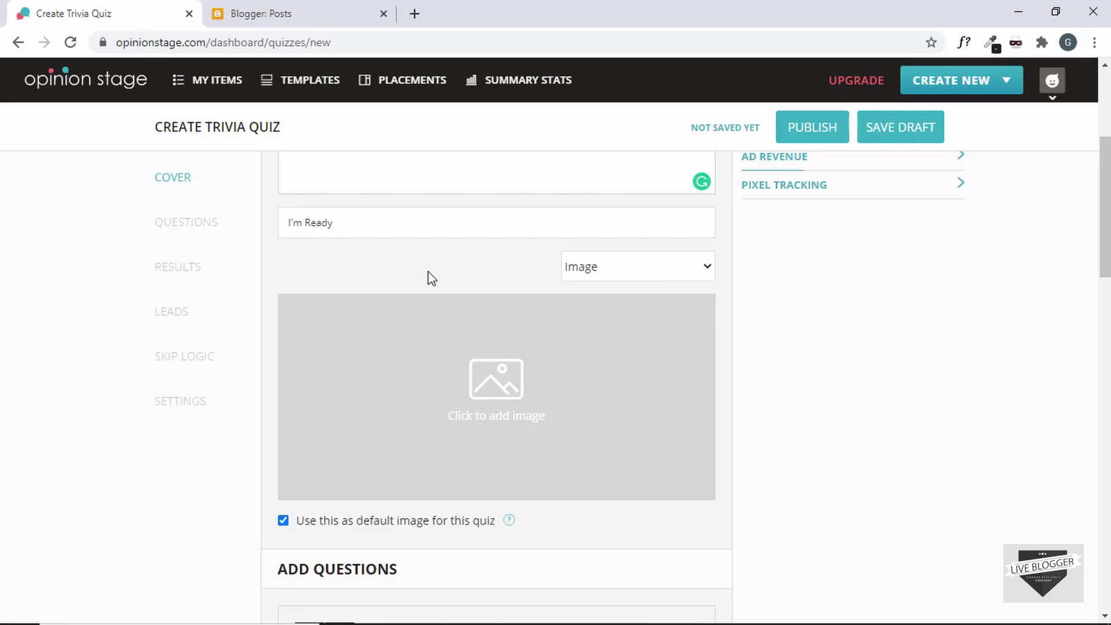
scroll(428, 277, down, 1)
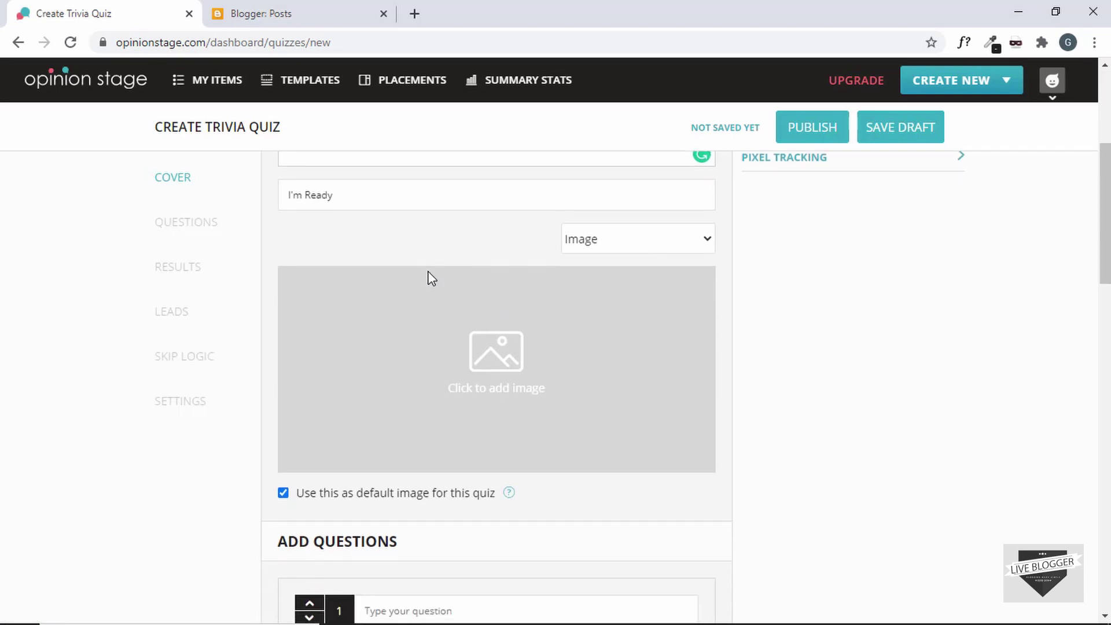
click(476, 354)
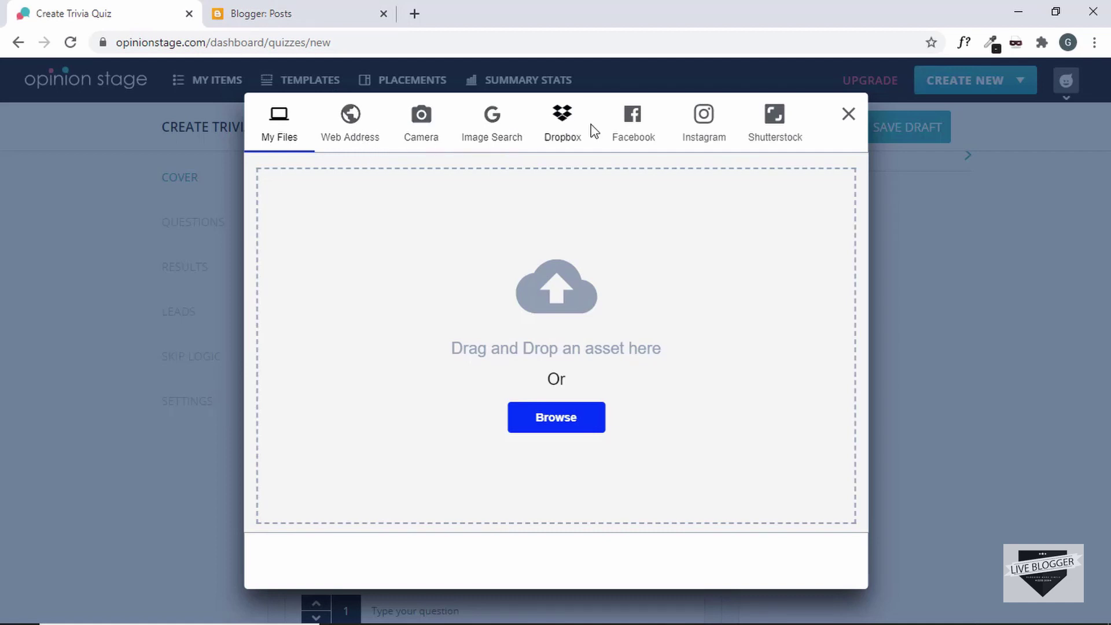
click(845, 116)
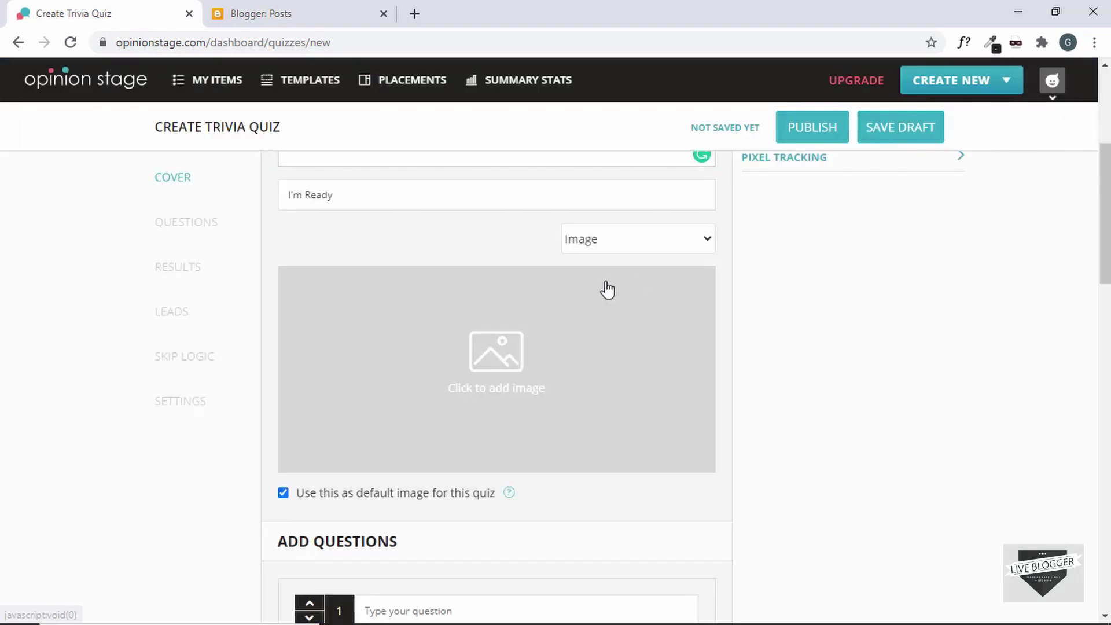
click(671, 233)
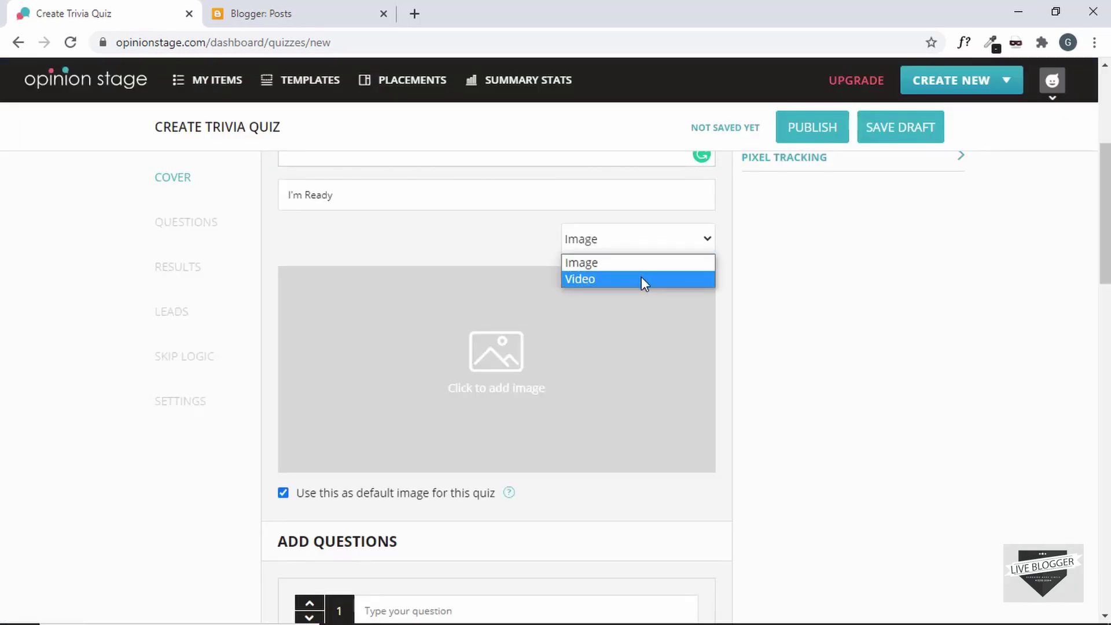
Enter "Which of the following is not a web browser?" as the text of question 1
scroll(765, 295, down, 5)
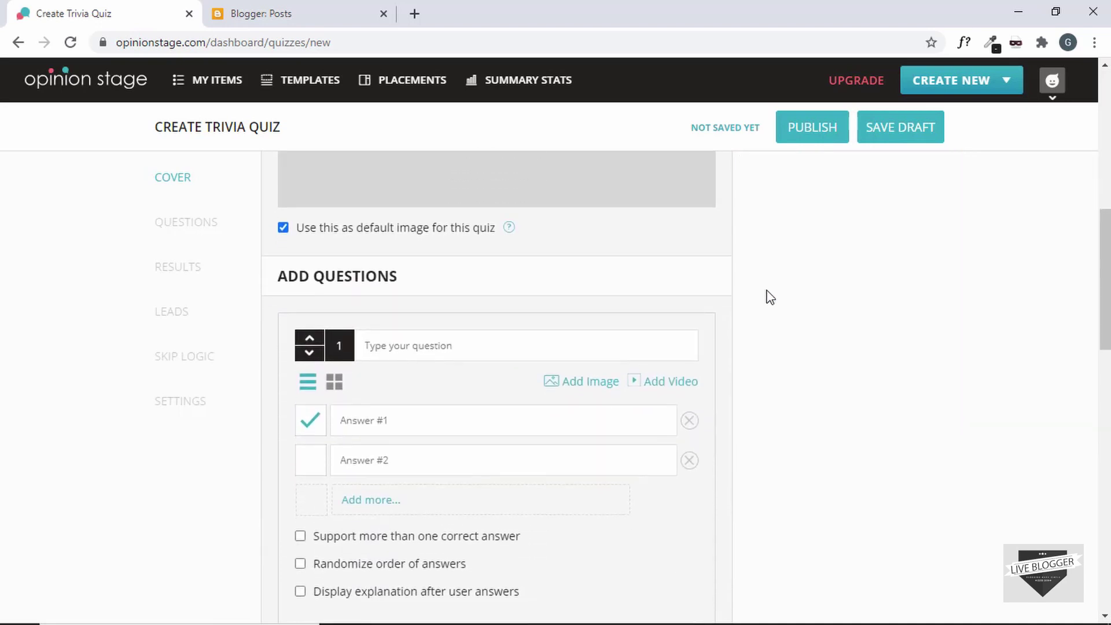
scroll(769, 297, down, 1)
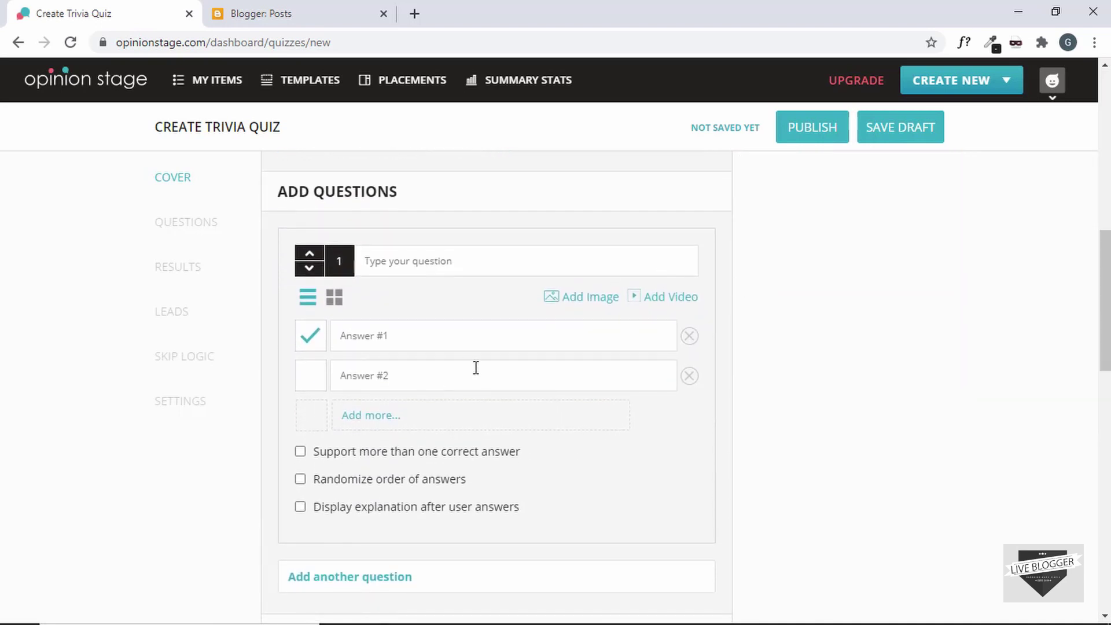
click(587, 248)
key(ctrl+v)
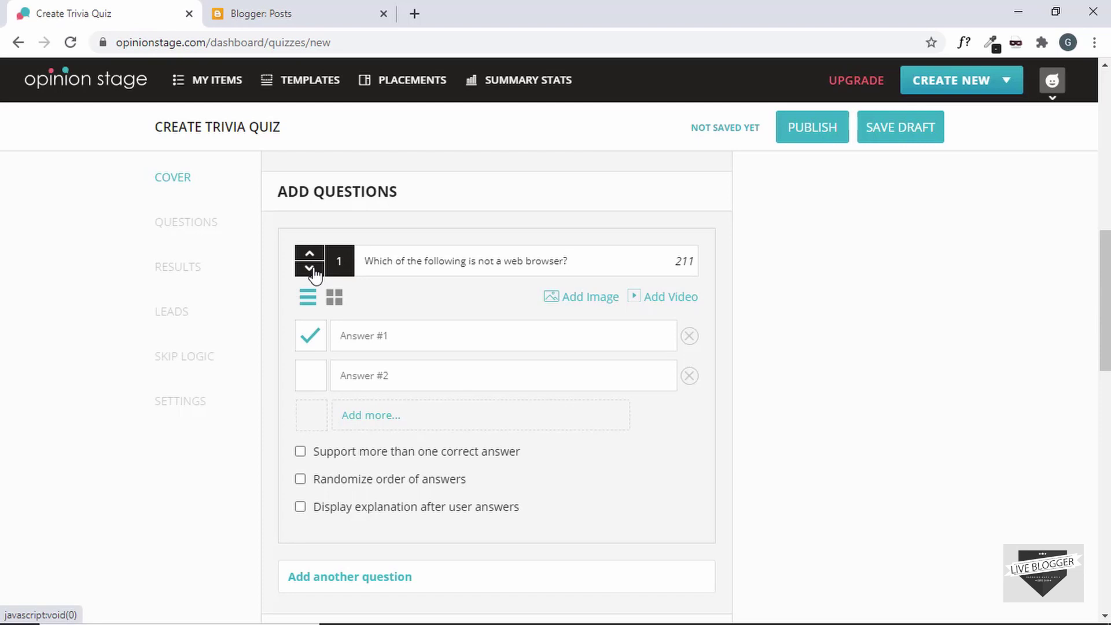
Enter "Google Chrome" and "Facebook" as the first two answers of question 1
scroll(564, 298, down, 1)
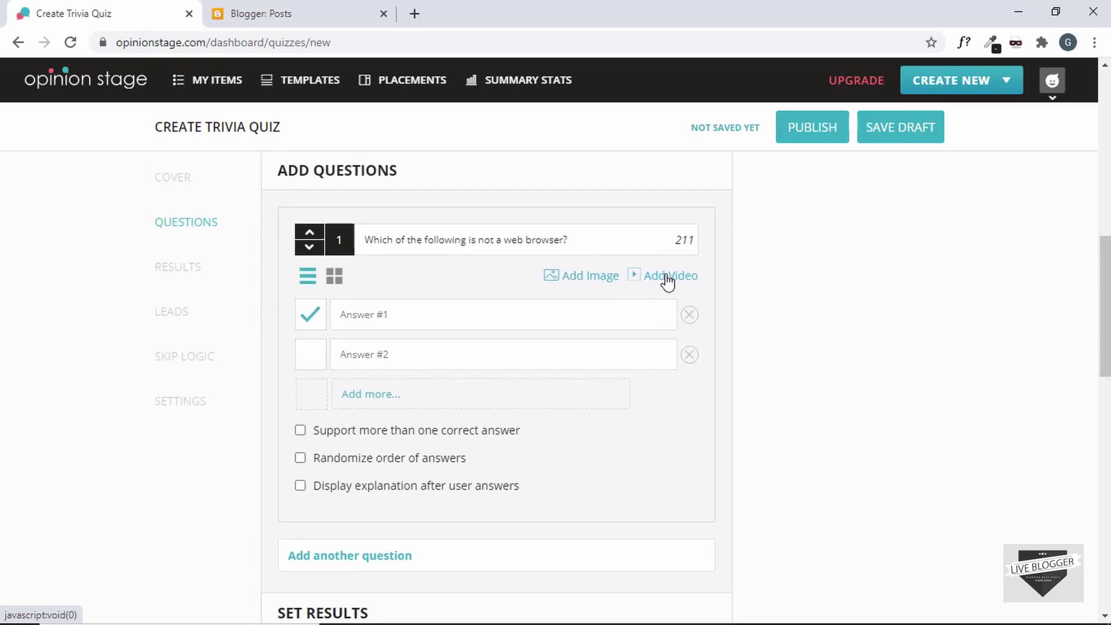
scroll(517, 295, down, 1)
scroll(519, 294, down, 1)
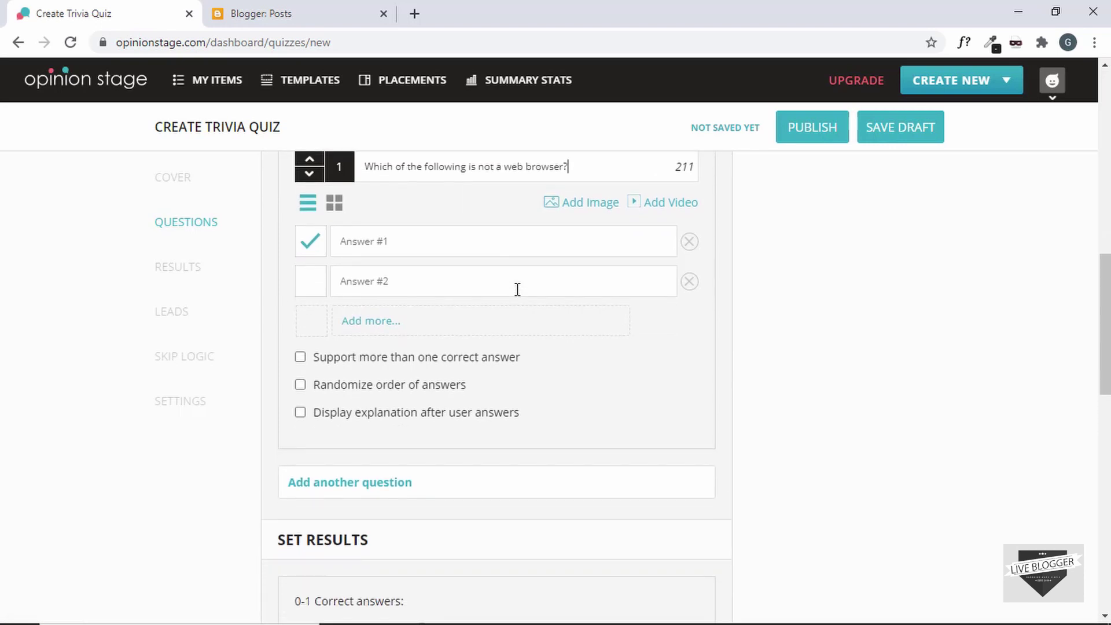
scroll(516, 290, up, 1)
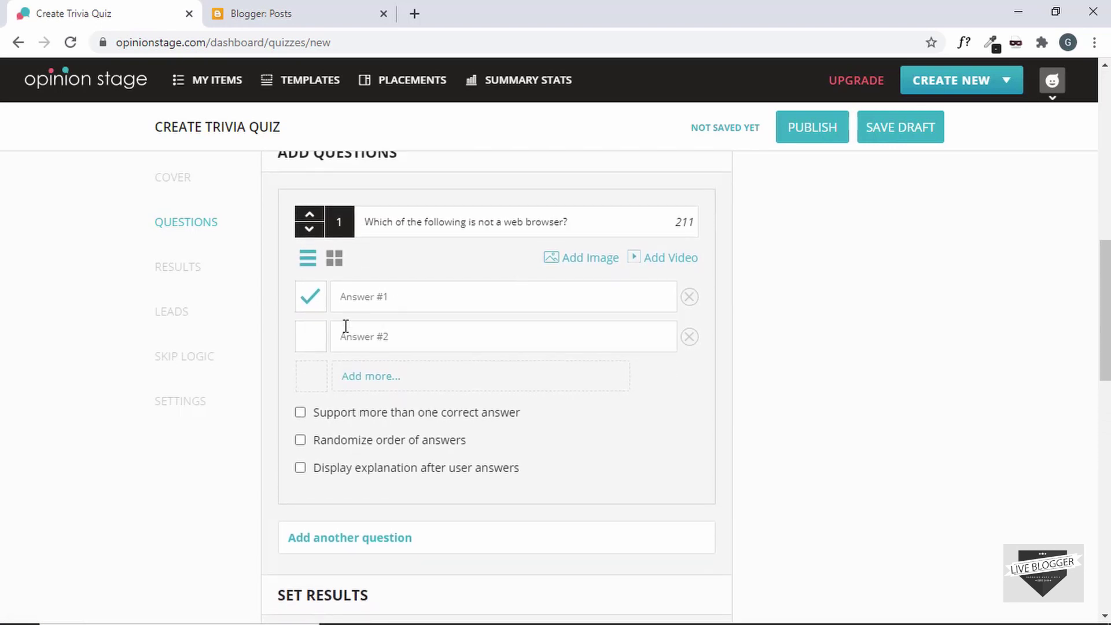
click(455, 299)
text(Google Chrome)
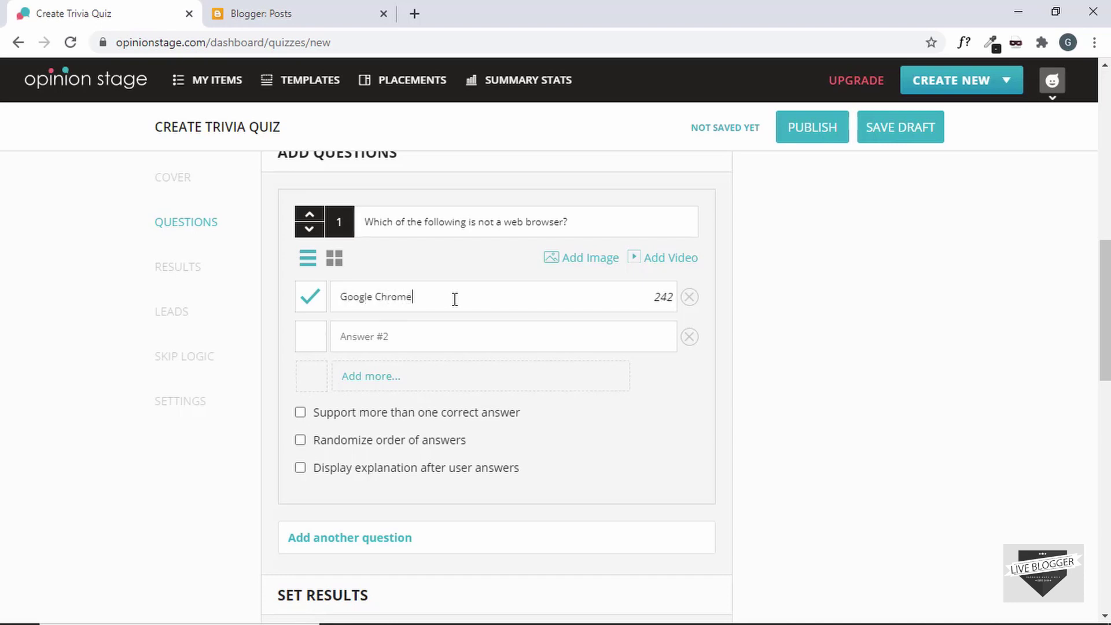
click(442, 331)
text(Facebook)
Add "Microsoft Edge" and "Firefox" as further answers to question 1 and mark Facebook as the correct answer
click(388, 382)
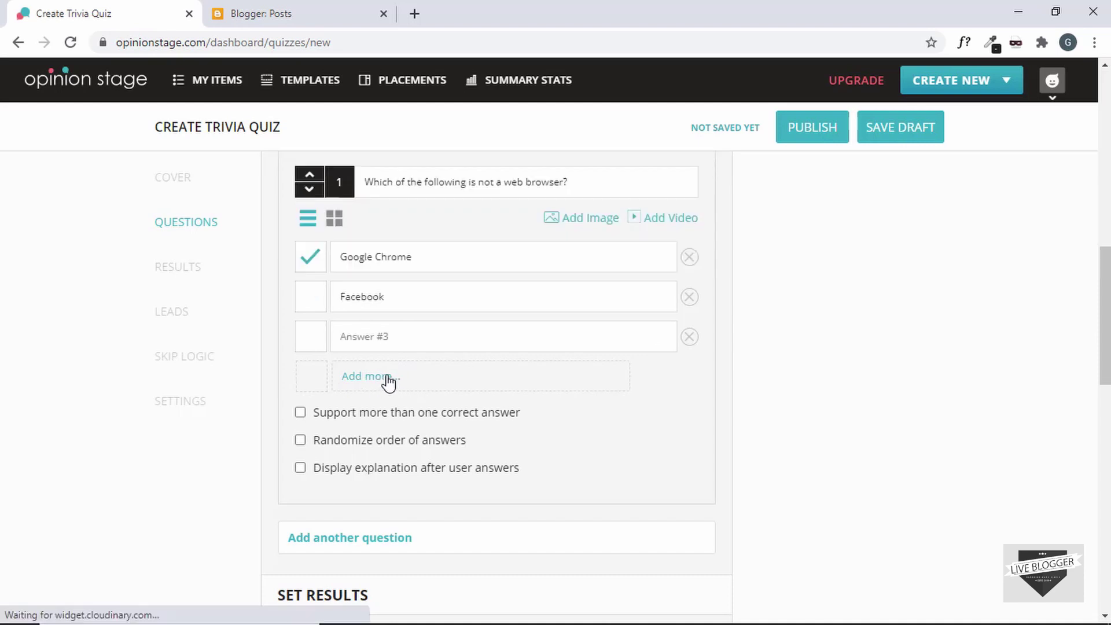
click(433, 335)
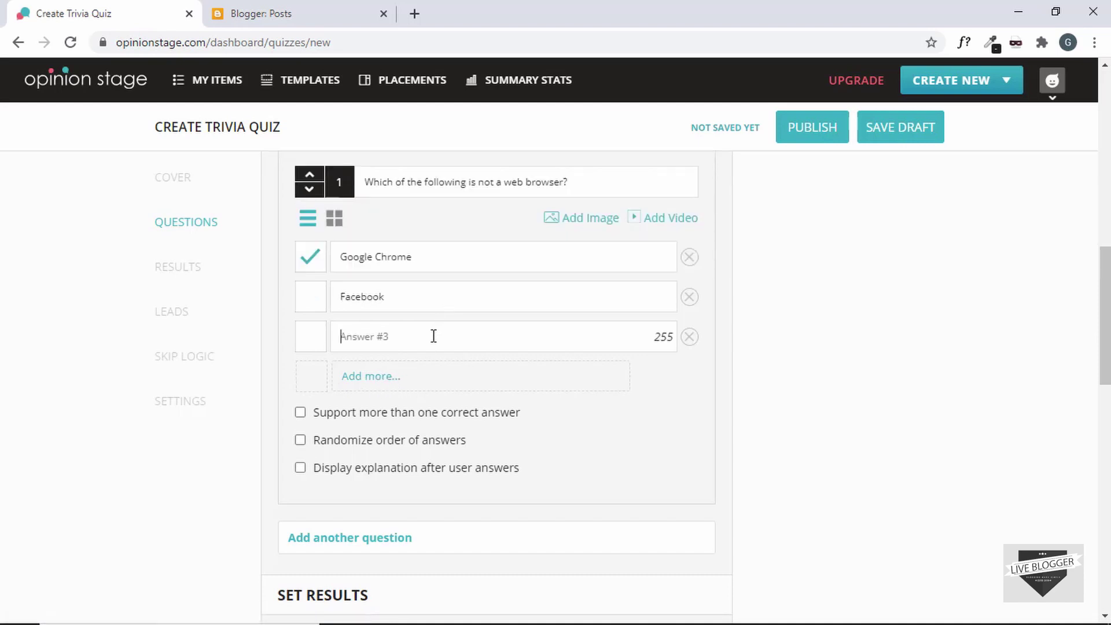
text(Microsoft Edge)
key(Return)
text(Firefox)
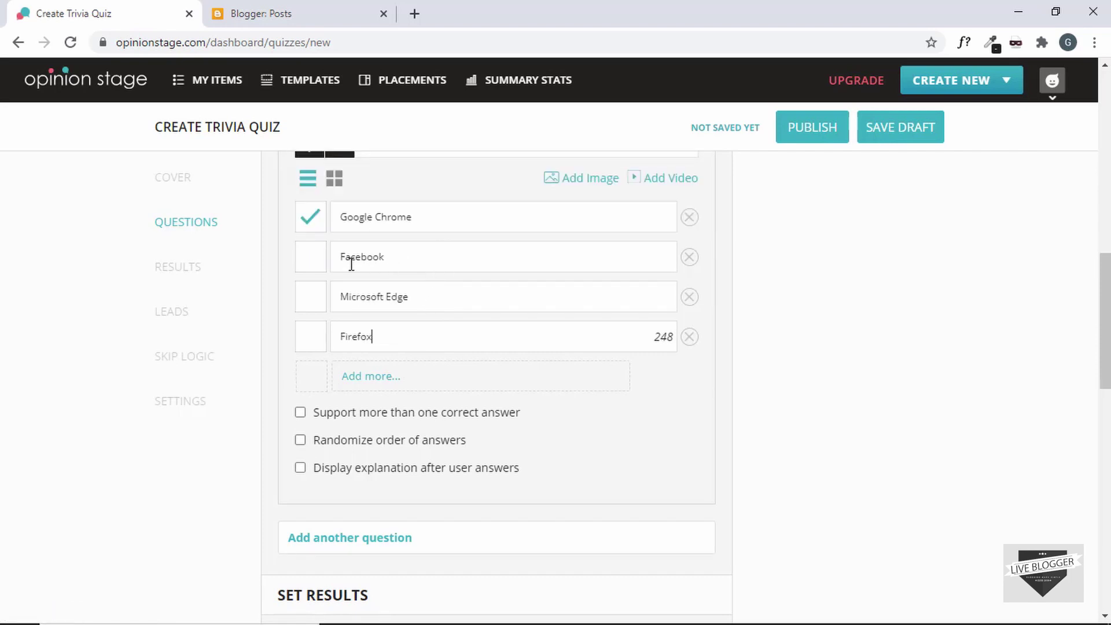
click(318, 265)
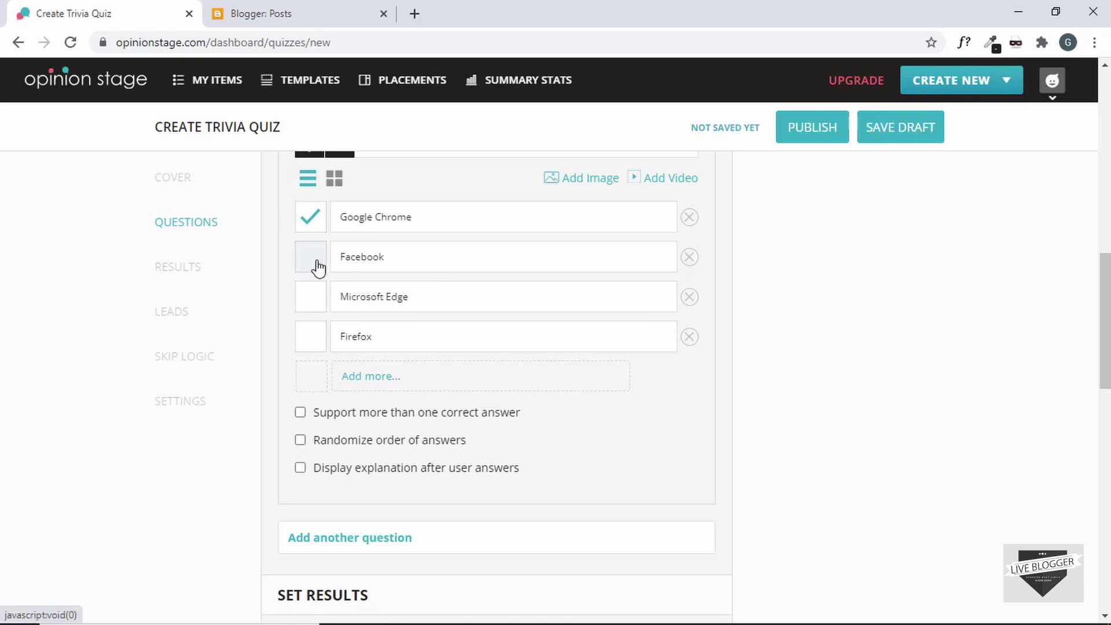
scroll(445, 307, up, 1)
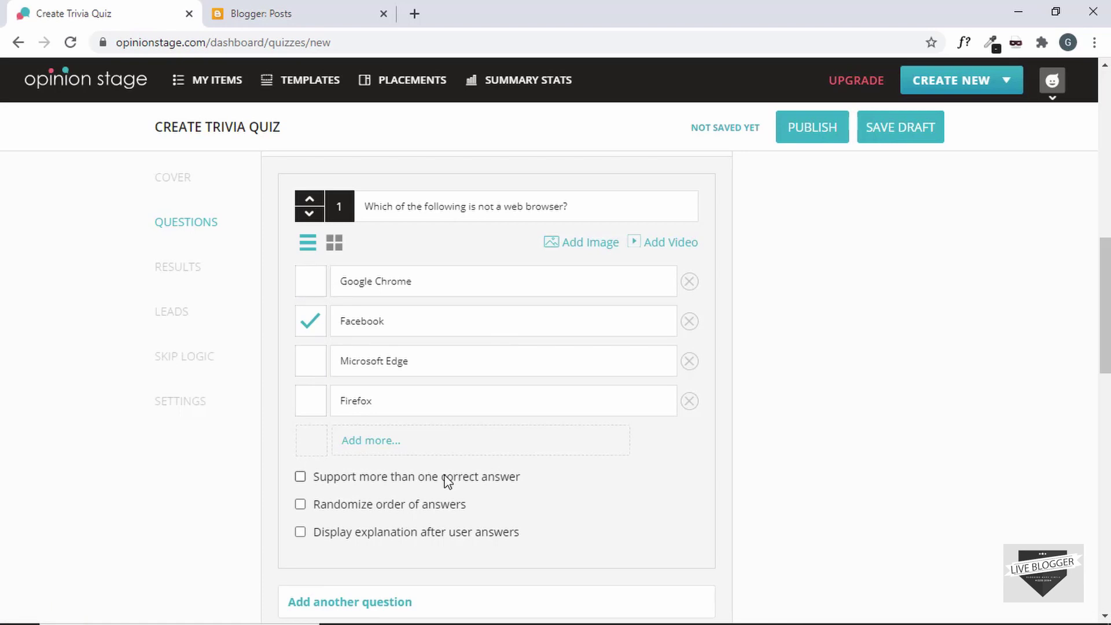
Try to enable support for more than one correct answer on question 1
scroll(446, 480, down, 1)
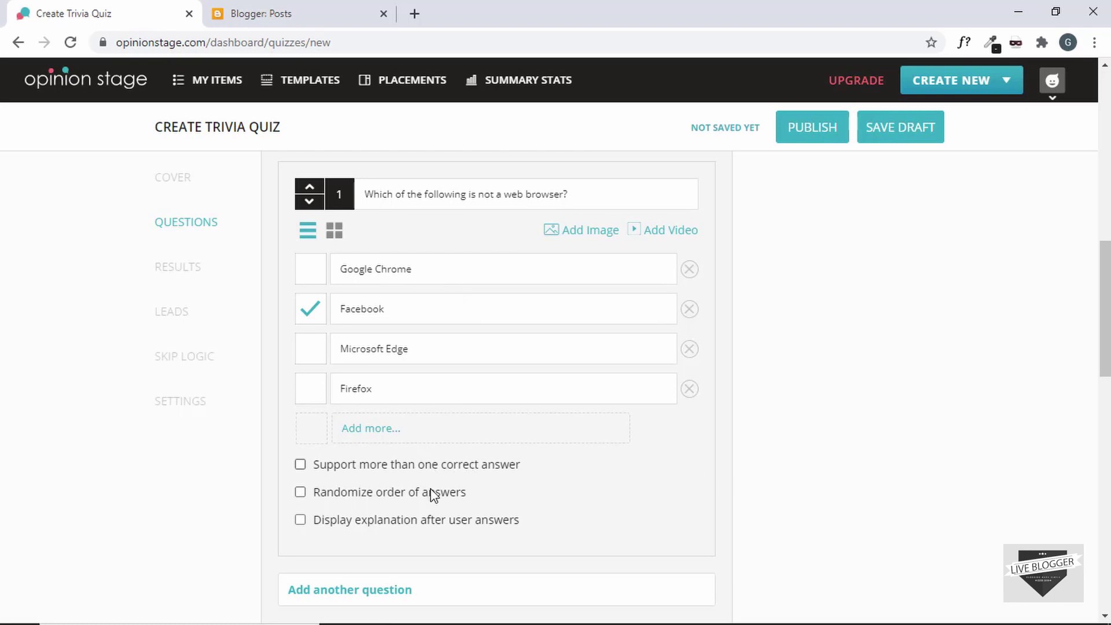
click(457, 466)
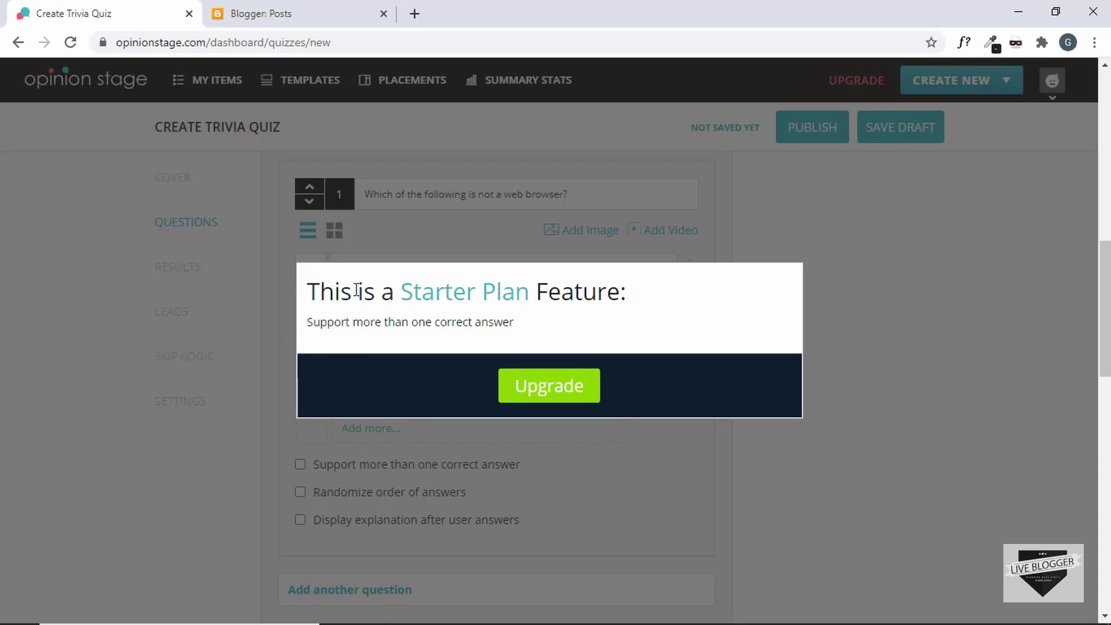
click(993, 344)
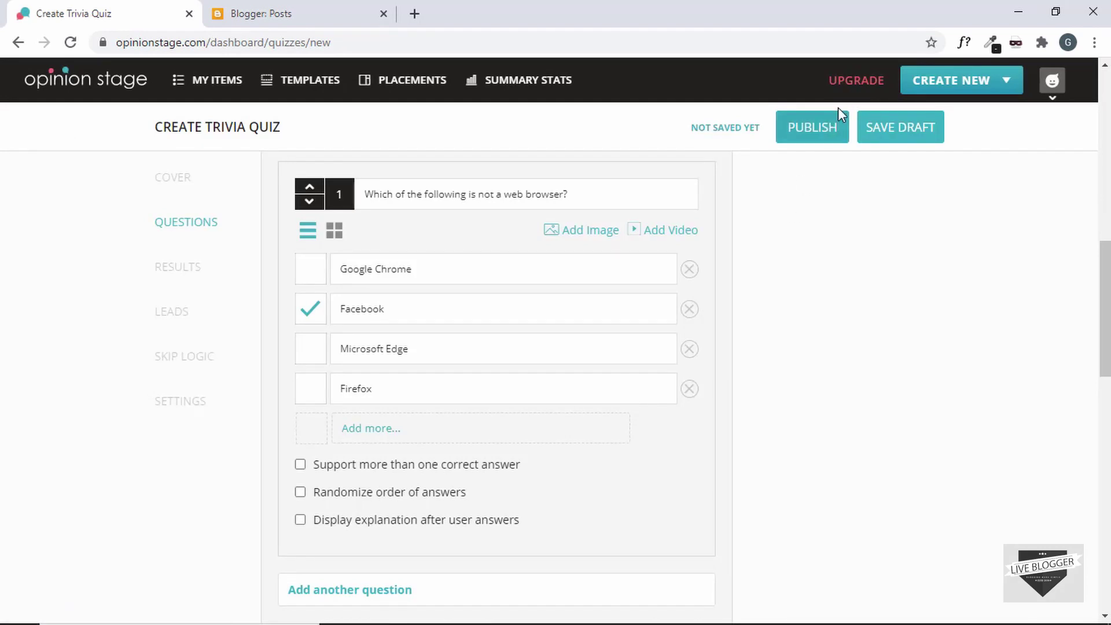
scroll(850, 366, down, 3)
scroll(854, 367, up, 2)
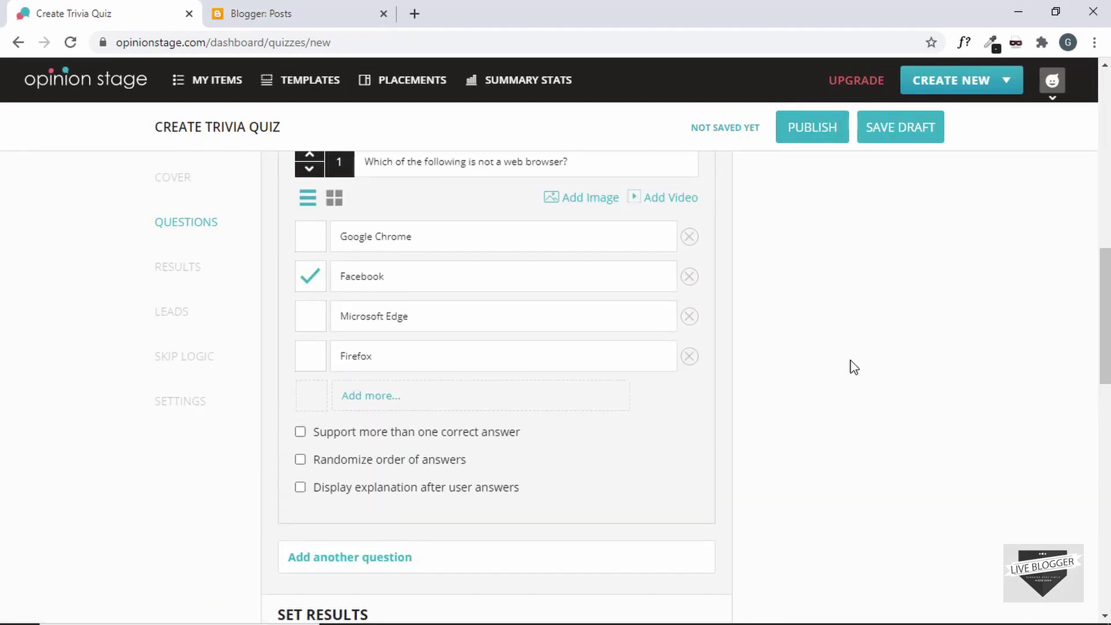
scroll(854, 367, up, 1)
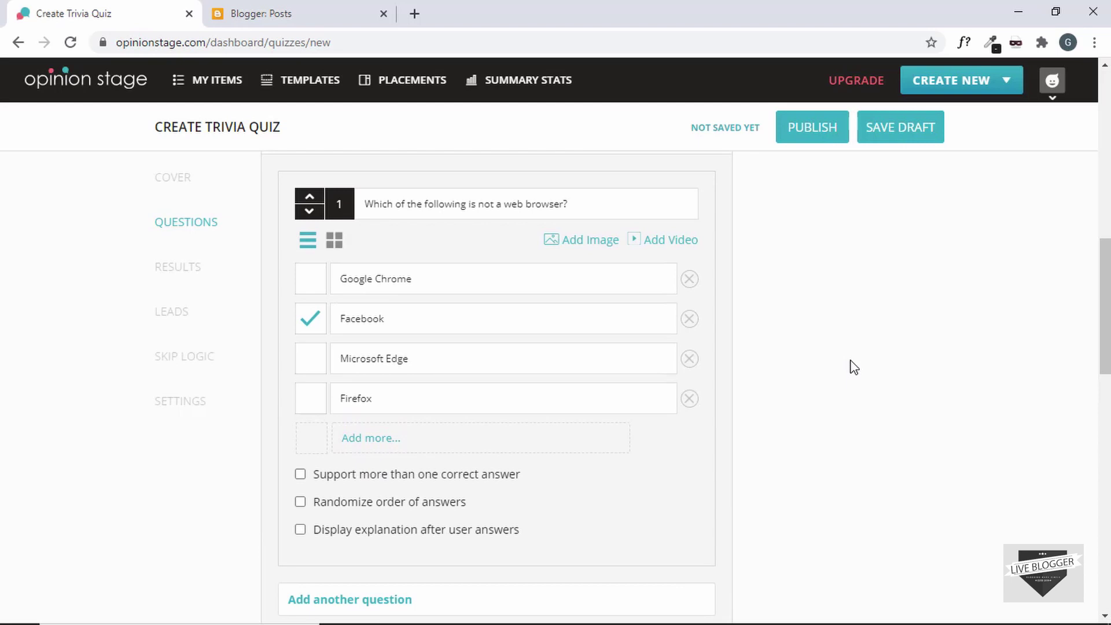
Enable question 1's explanation with the text "Facebook is not a web browser unlike all the other options, it is a social networking site."
click(410, 528)
scroll(399, 463, down, 3)
scroll(397, 435, up, 2)
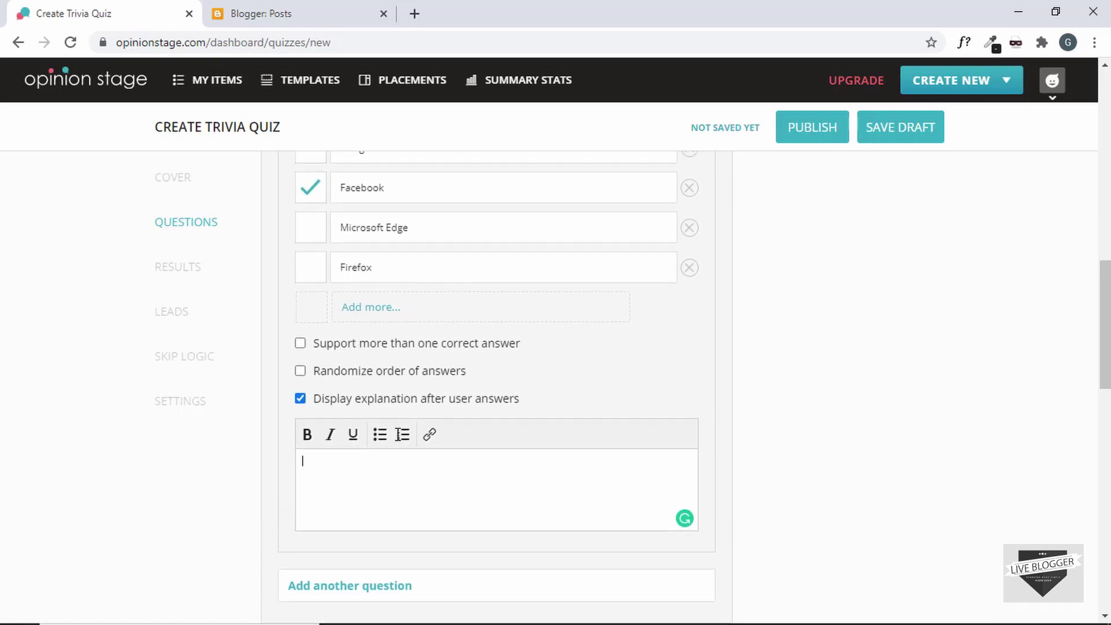
scroll(397, 435, up, 2)
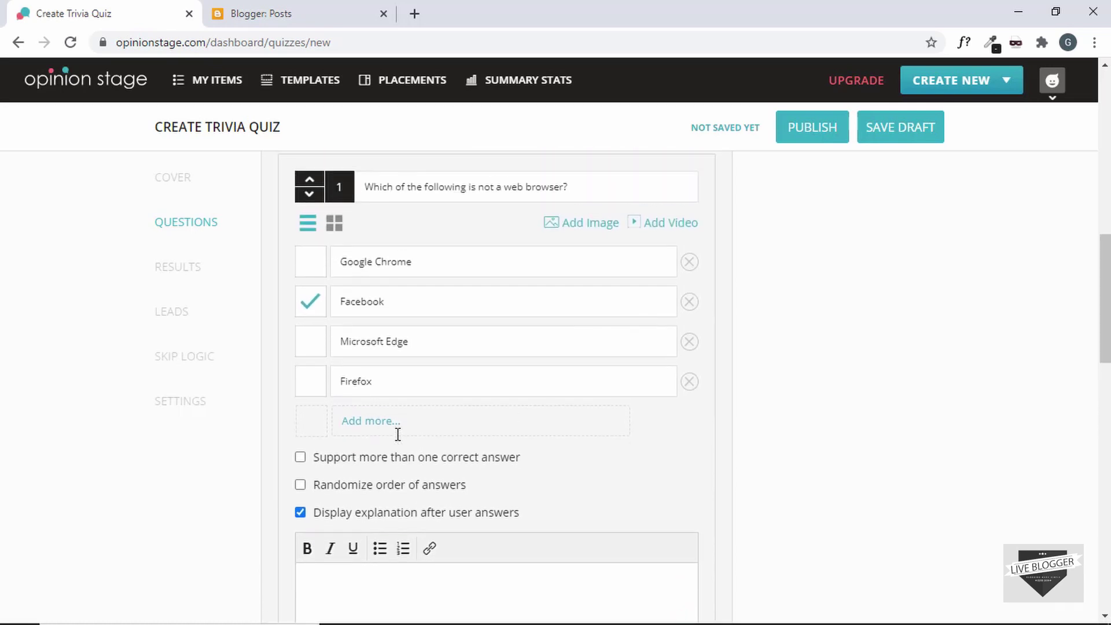
scroll(544, 330, down, 3)
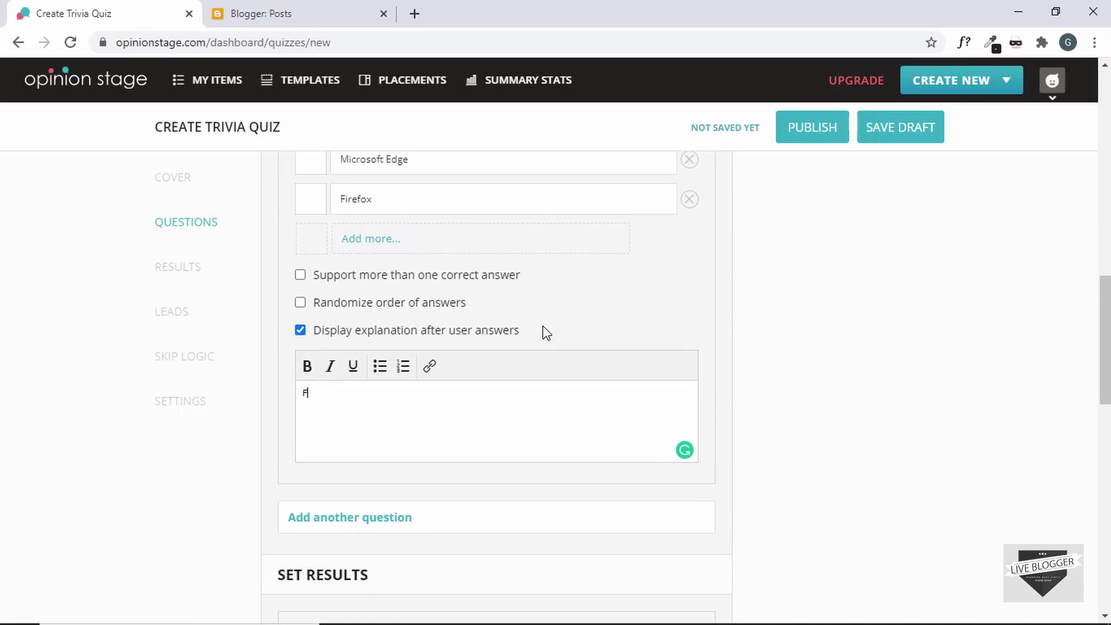
text(is not a web browser unlike all the other options, it is a social networking site.)
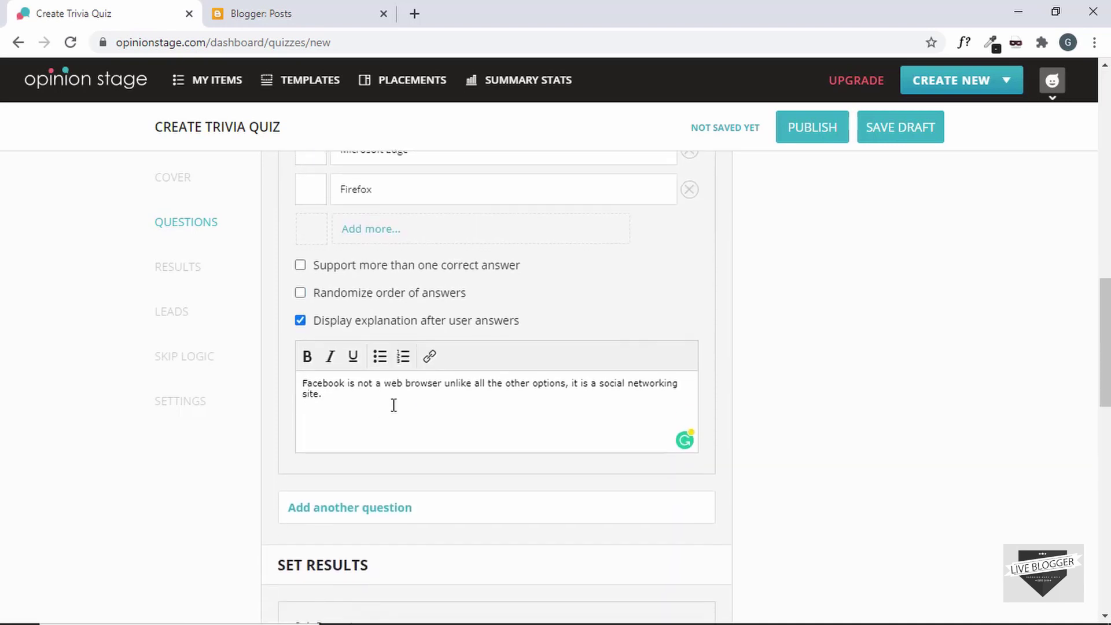
Add question 2, "What is the full form of IP?", with answers International Protocol, Internal Protocol, Internet Protocol and Internet Program, marking Internet Protocol correct
scroll(480, 404, up, 3)
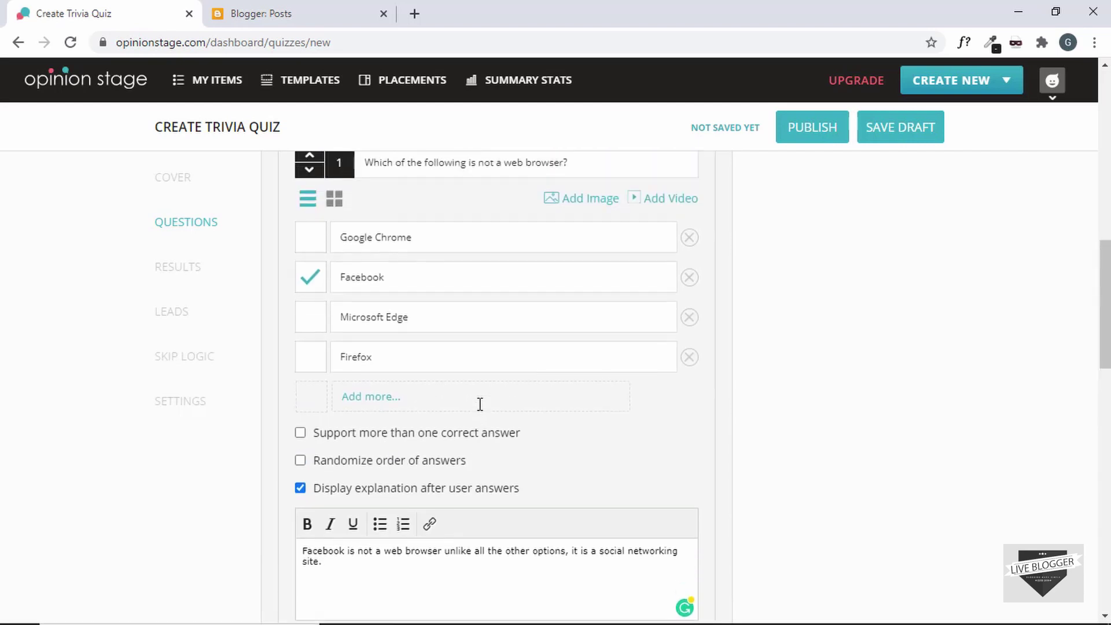
scroll(480, 404, down, 3)
scroll(479, 404, down, 2)
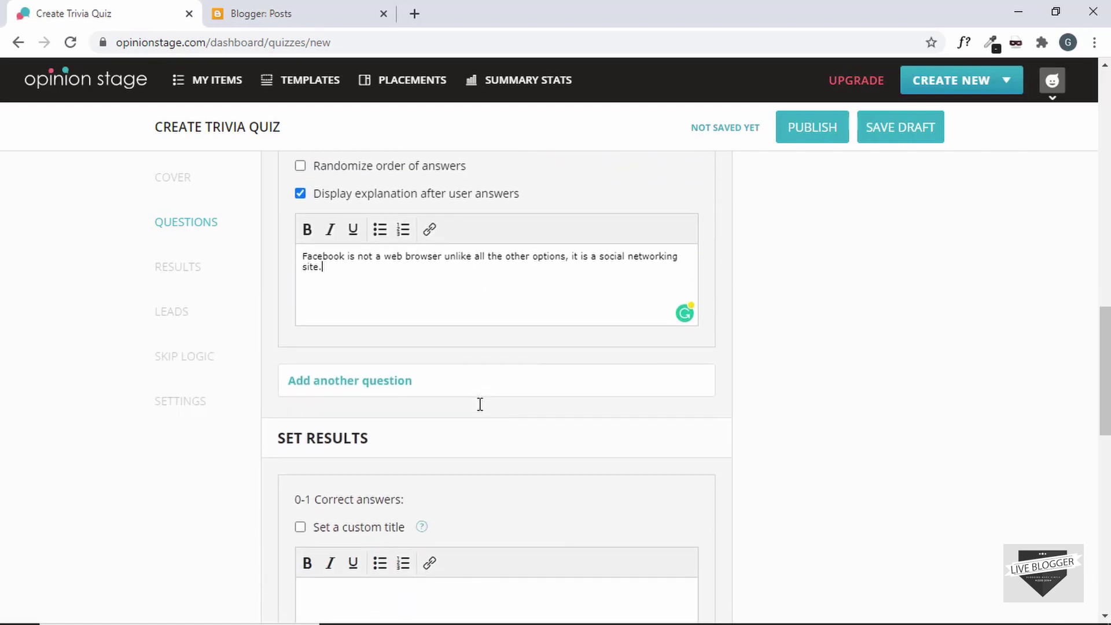
click(357, 385)
click(463, 362)
text(What is the full )
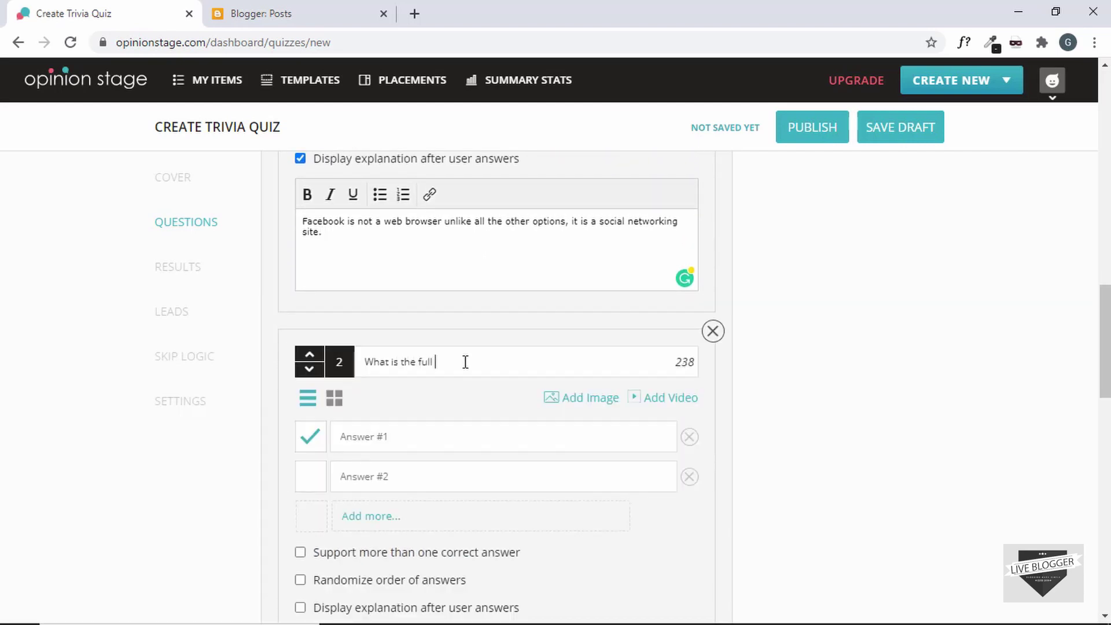
text(form of IP?)
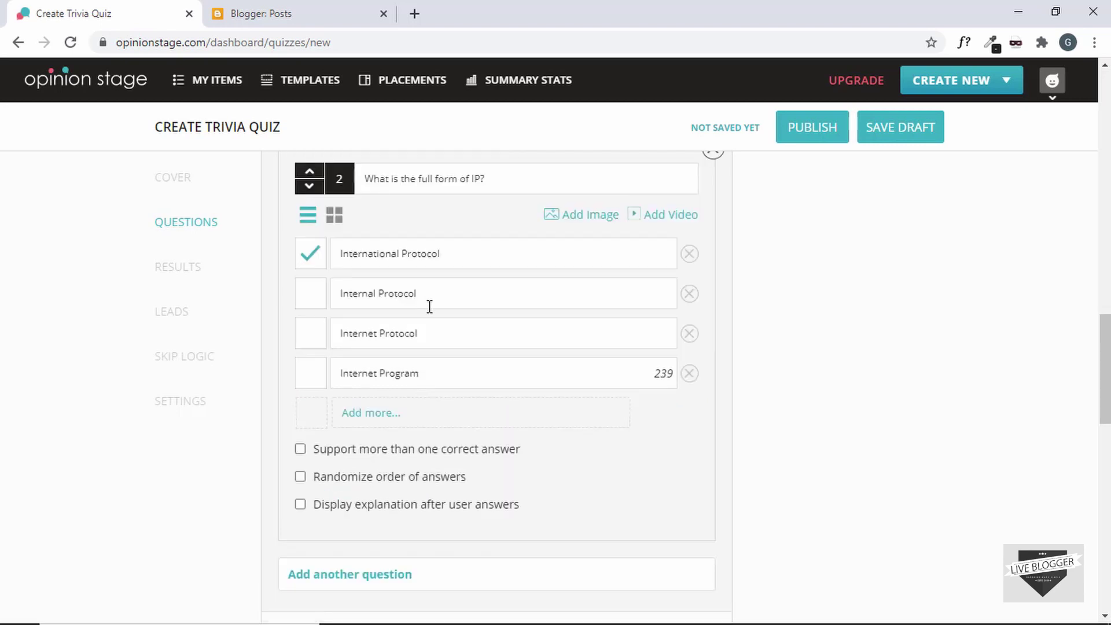
click(311, 342)
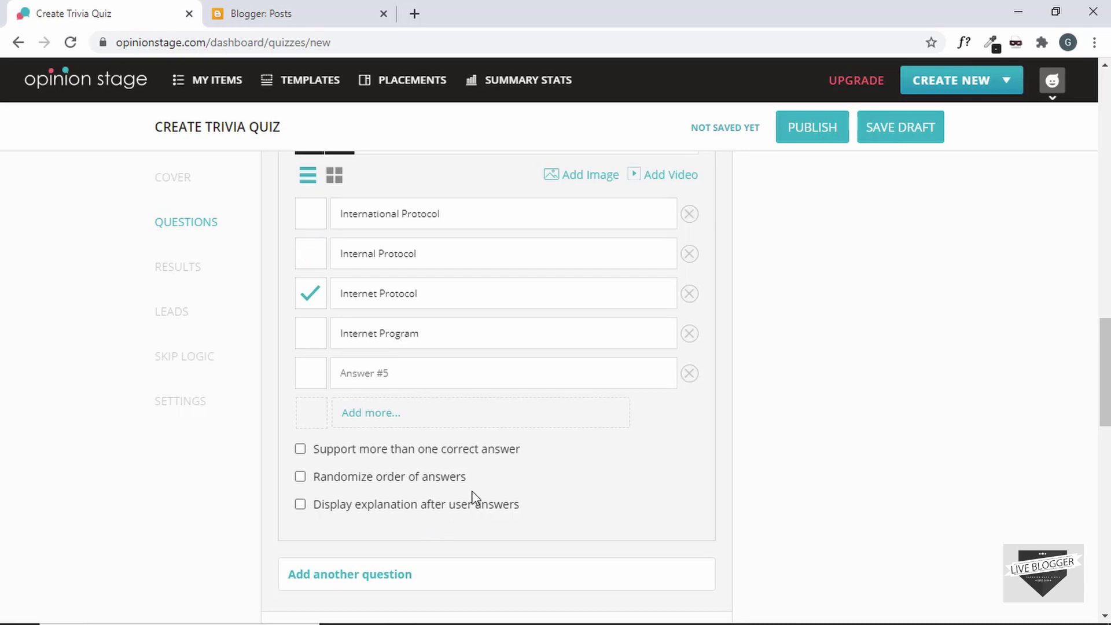
Add question 3, "Find the odd one out.", with the answers Windows, Yahoo, Google and Bing, keeping Windows as the correct one
scroll(446, 480, down, 2)
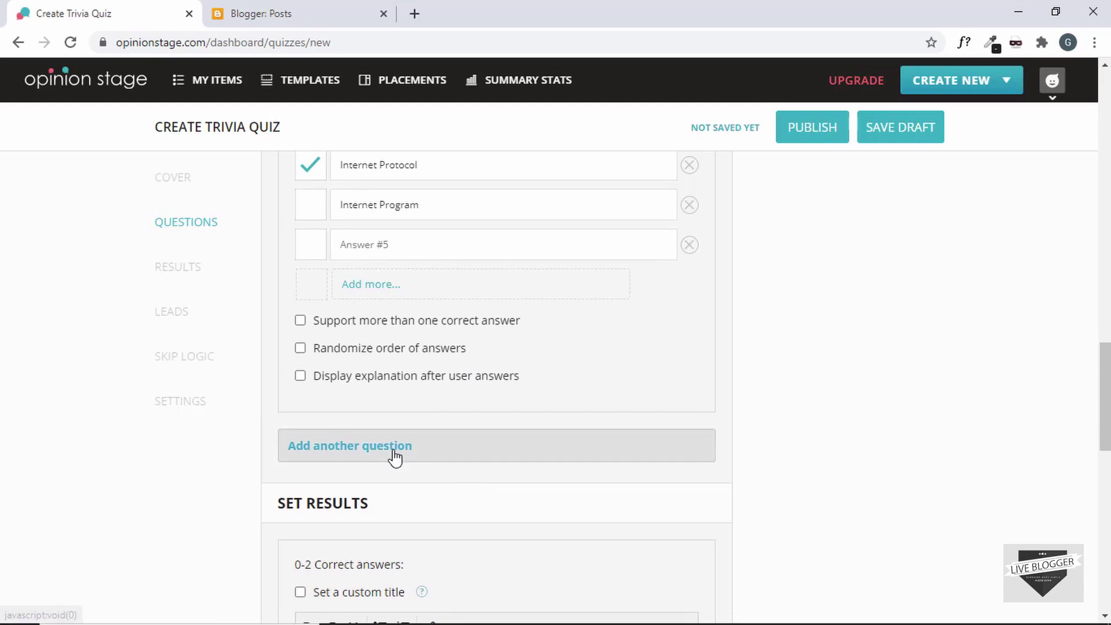
click(393, 455)
text(Find the o)
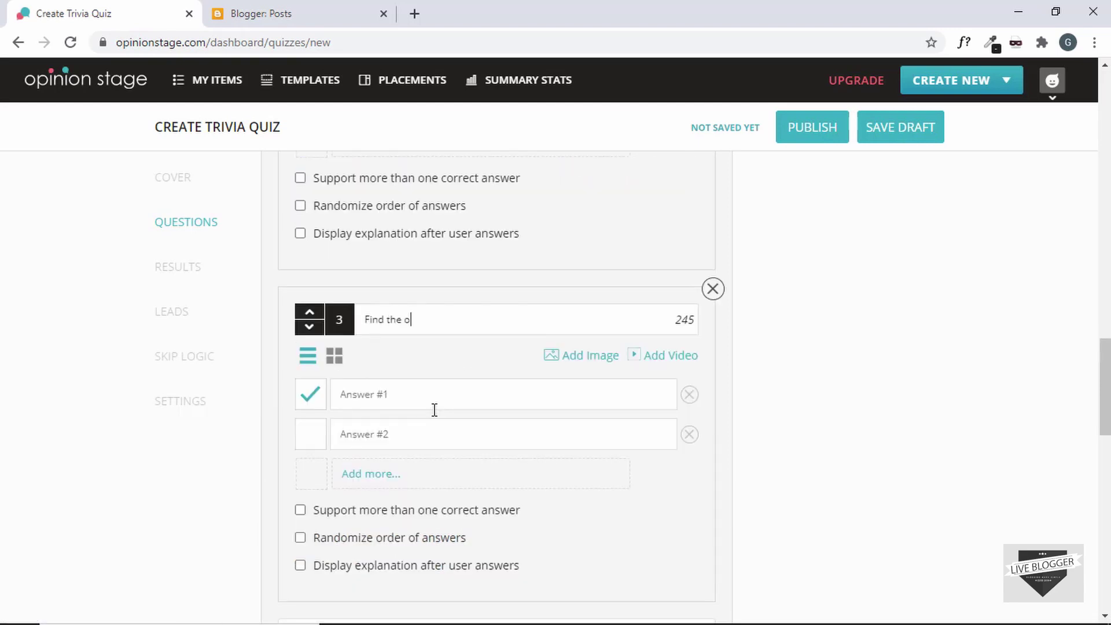
text(dd ou)
text(e out.)
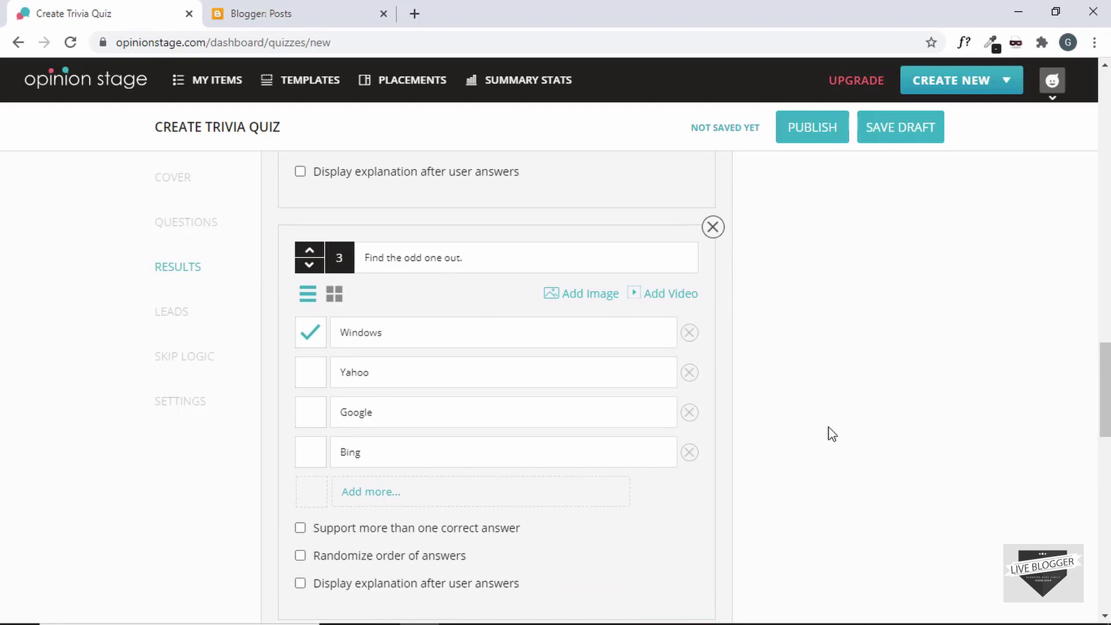
Write "Hi, I think you need to update your computer knowledge." as the message of the first quiz result
scroll(828, 434, up, 15)
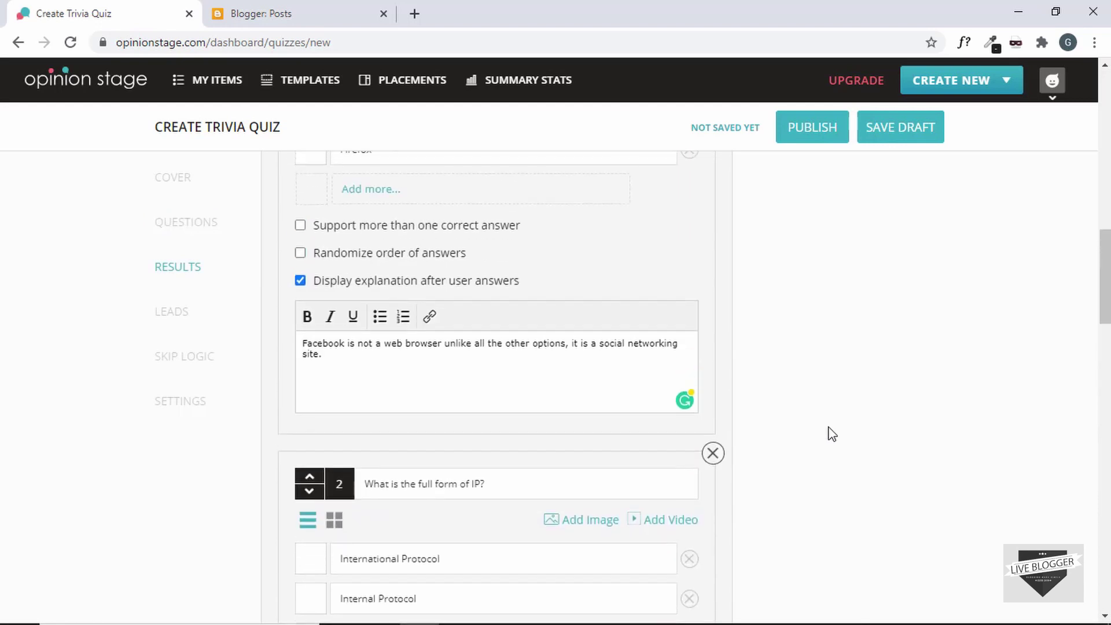
scroll(831, 434, up, 4)
scroll(831, 434, down, 20)
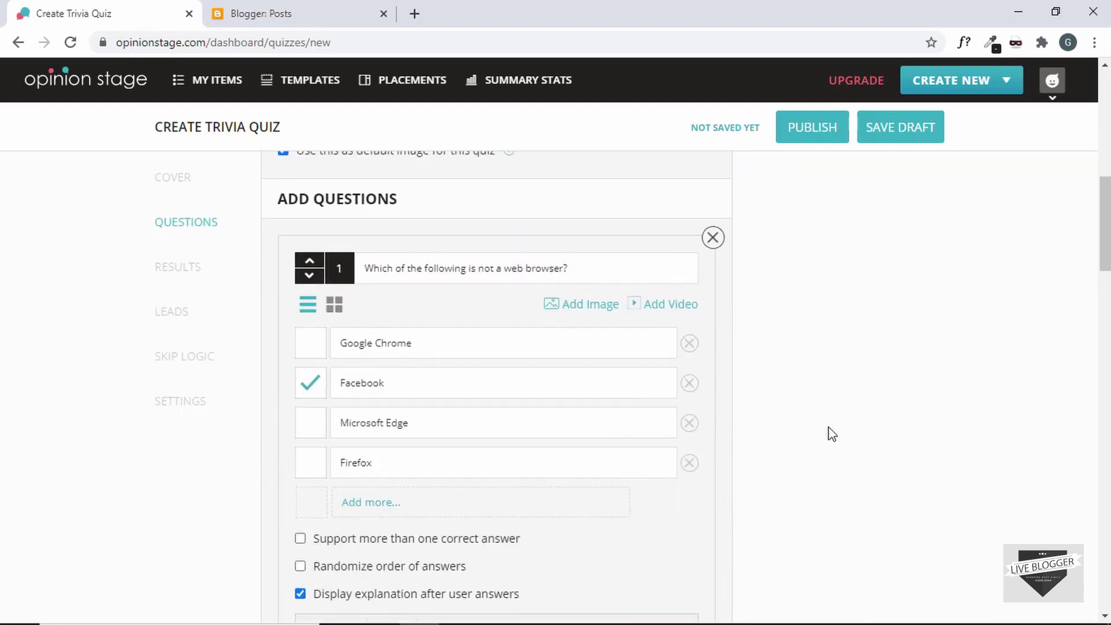
scroll(832, 434, down, 7)
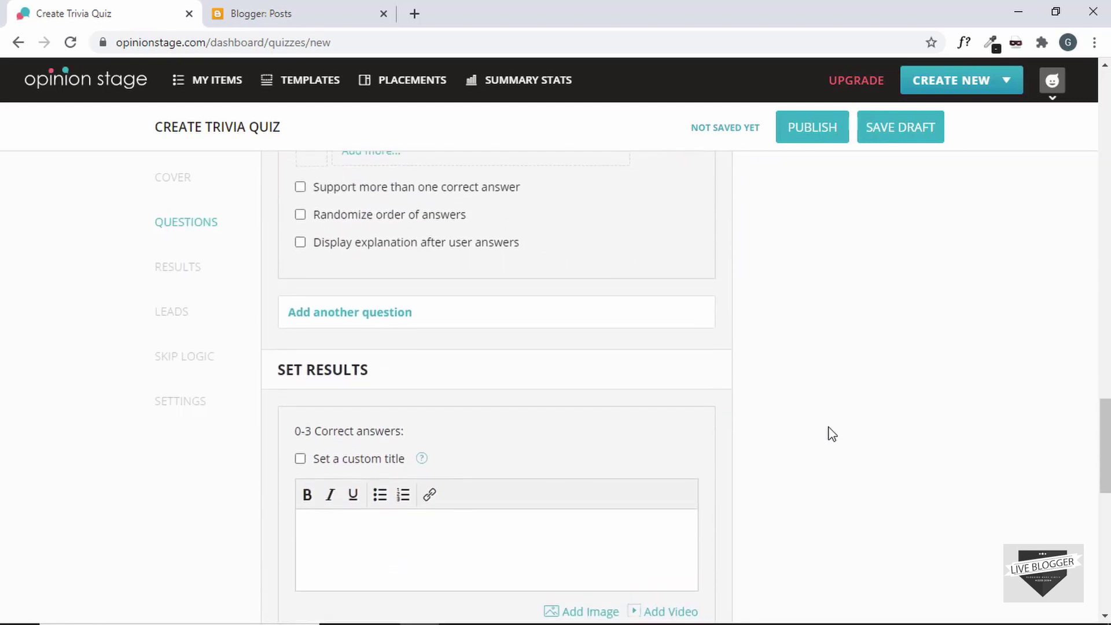
scroll(831, 433, down, 2)
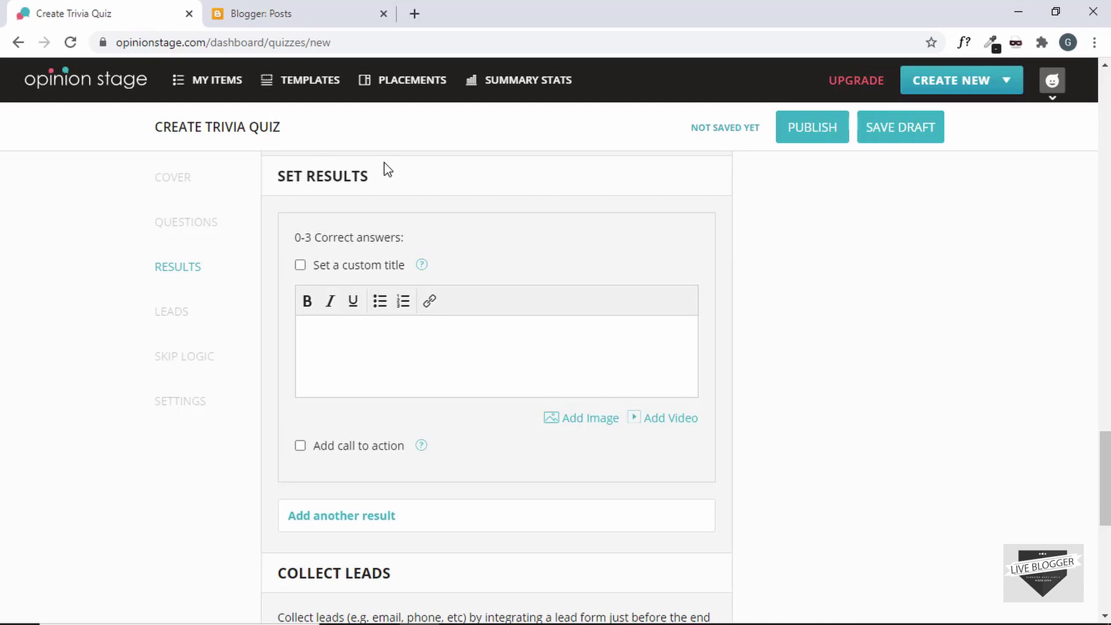
click(359, 327)
text(You nee)
key(ctrl+a)
text(Hi, I think you need to update your computer knowledge.)
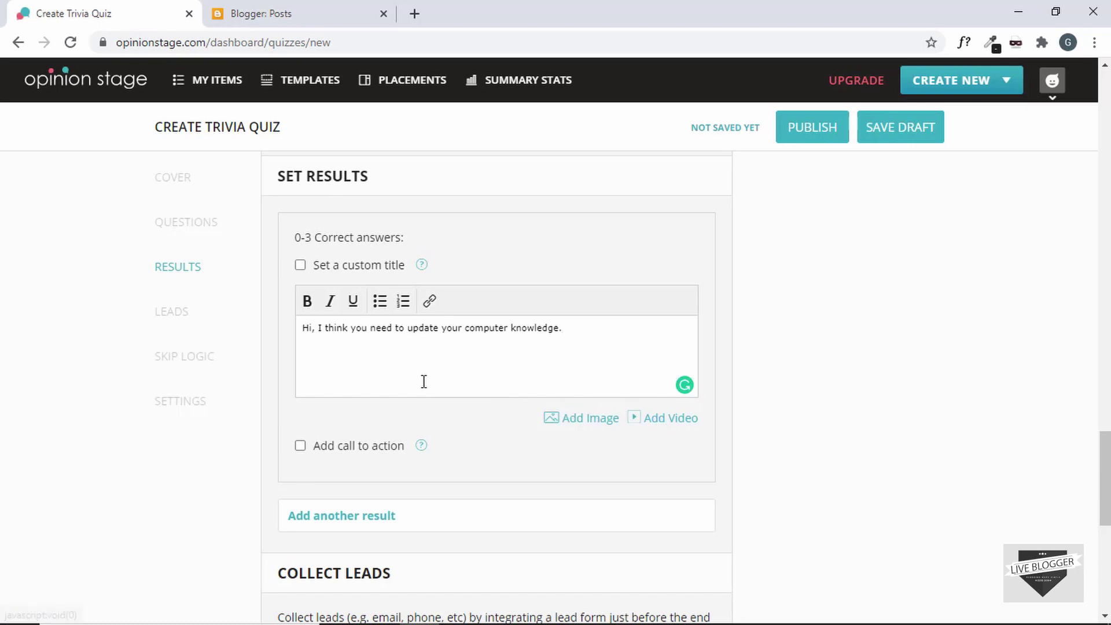
Try to add a call to action to the first quiz result
mouse_move(419, 446)
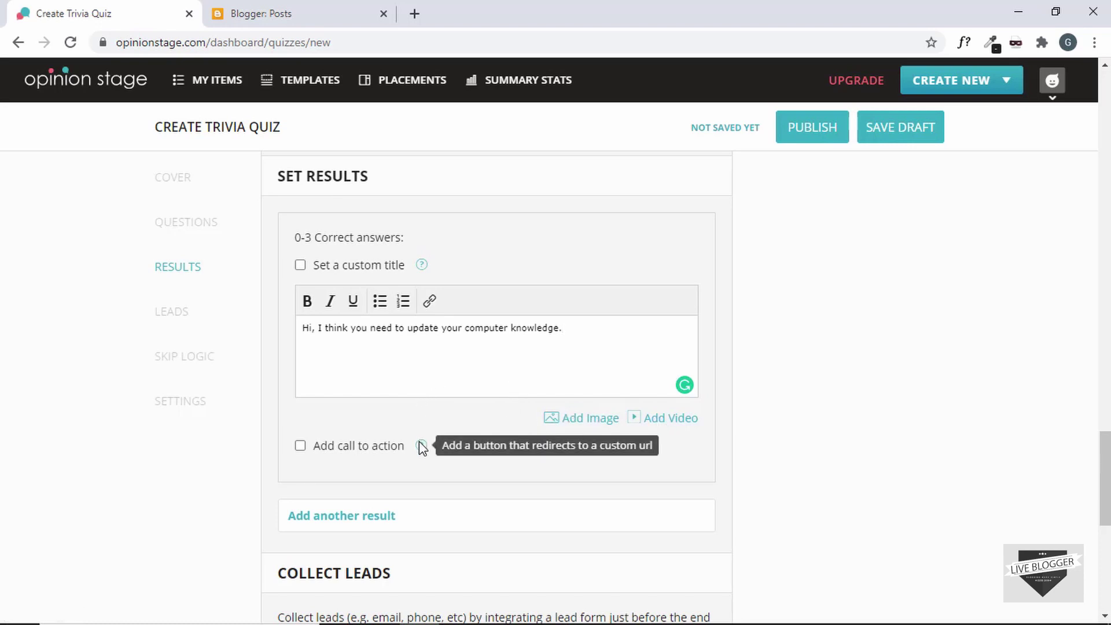
scroll(420, 447, down, 1)
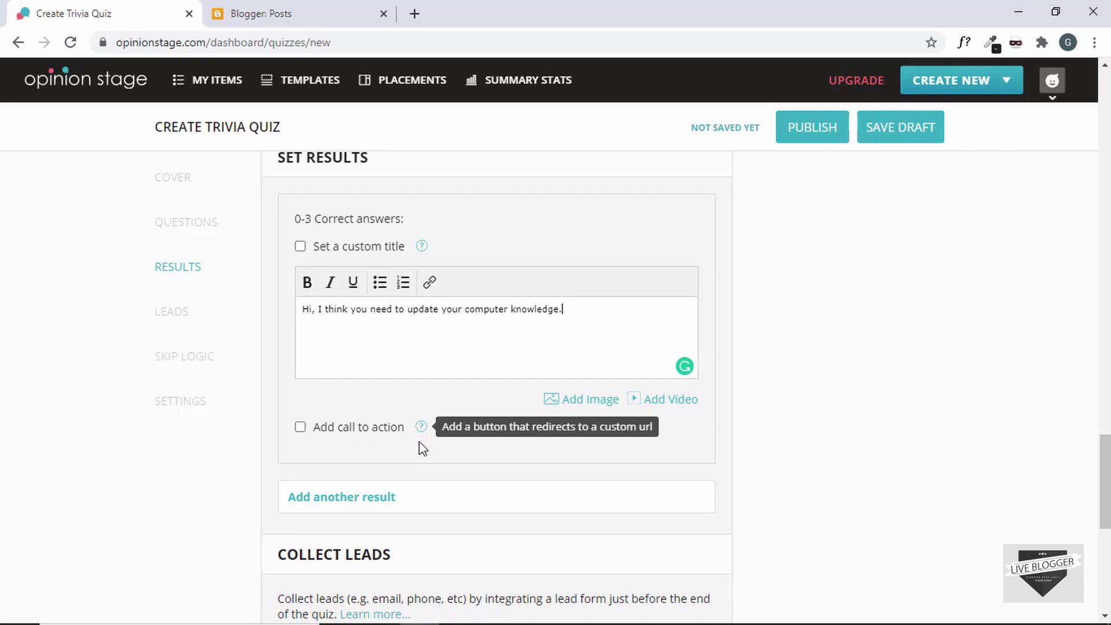
click(359, 428)
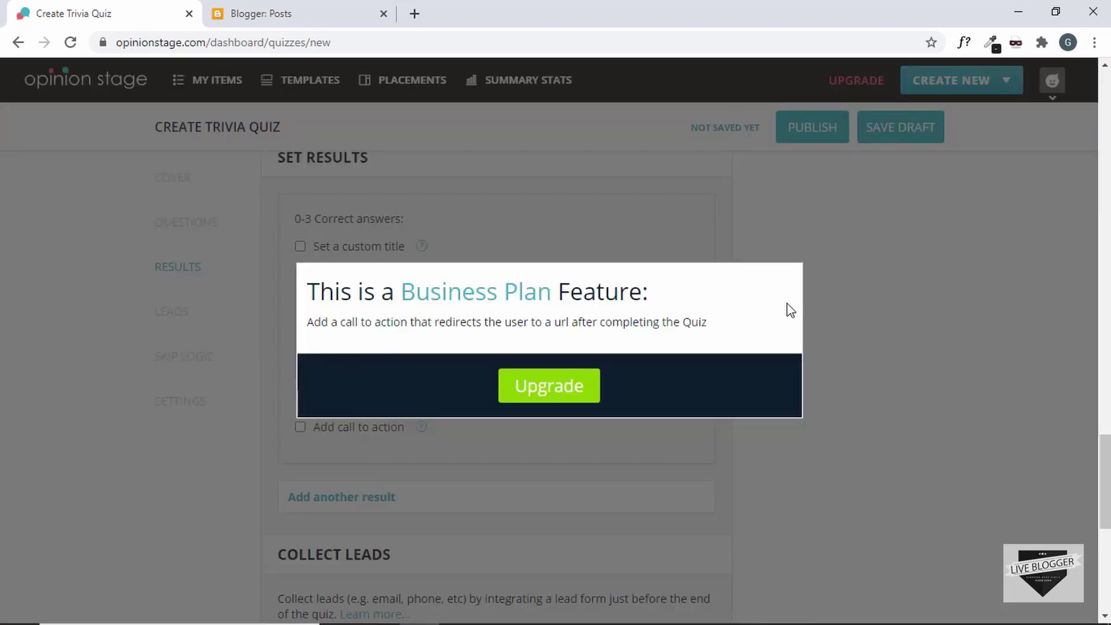
click(895, 330)
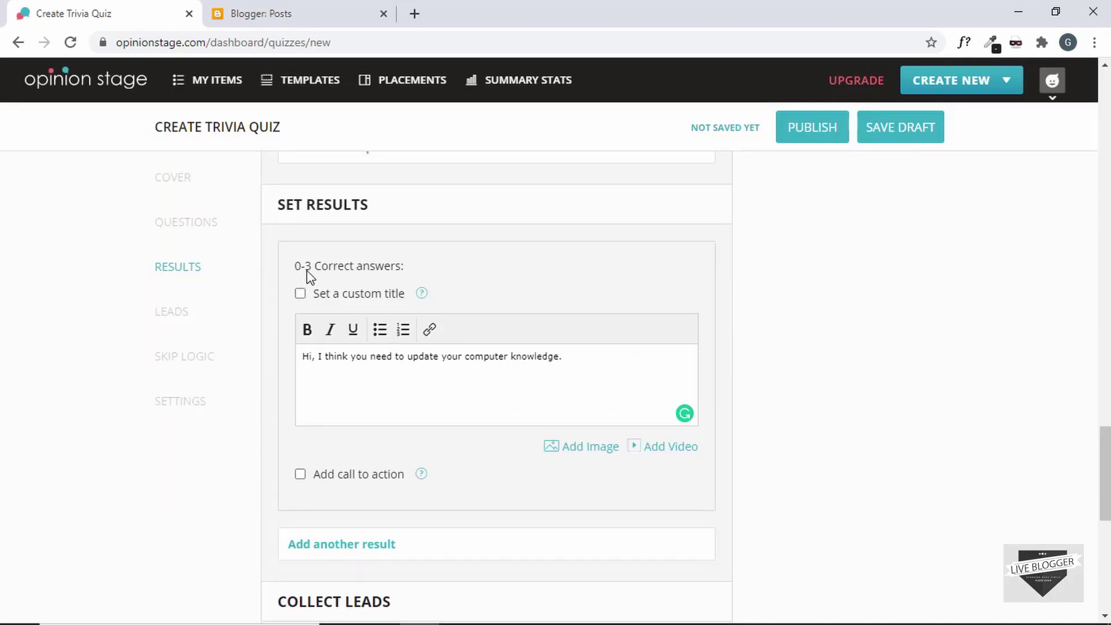
Add a second quiz result for 3 correct answers with the message "Congratulations! You did it. Have a great day :)"
scroll(385, 285, down, 1)
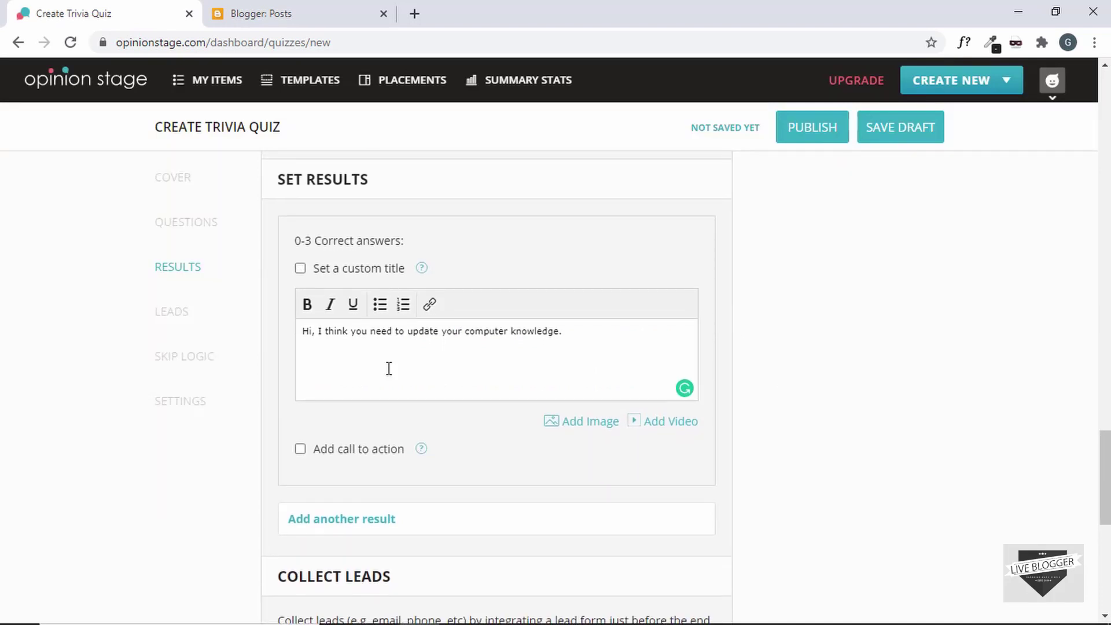
click(354, 519)
scroll(421, 453, up, 5)
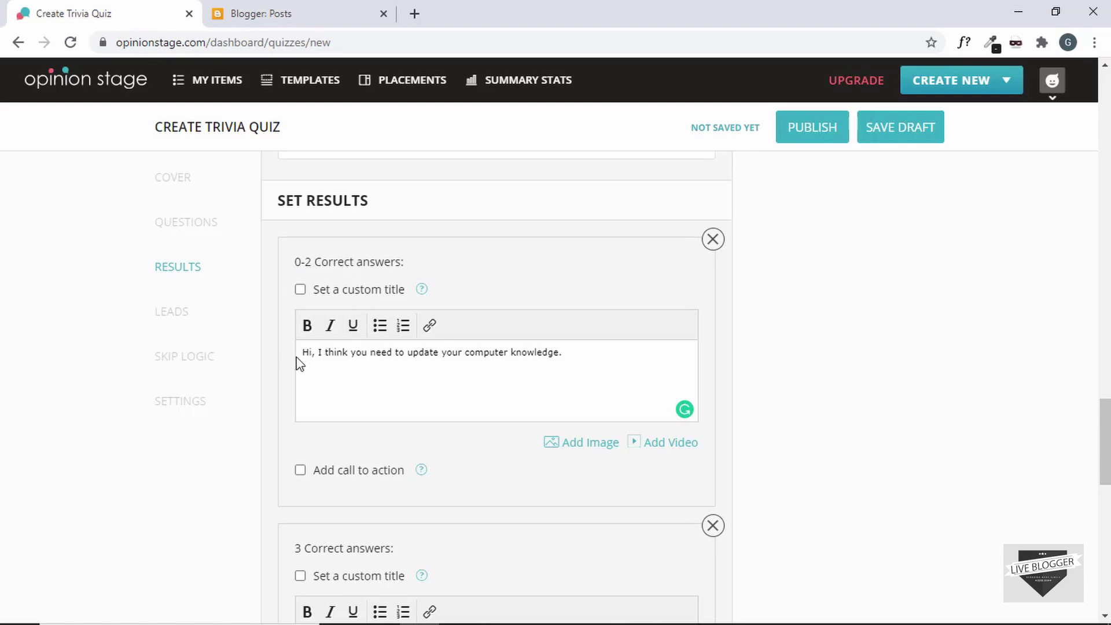
drag(304, 354, 608, 369)
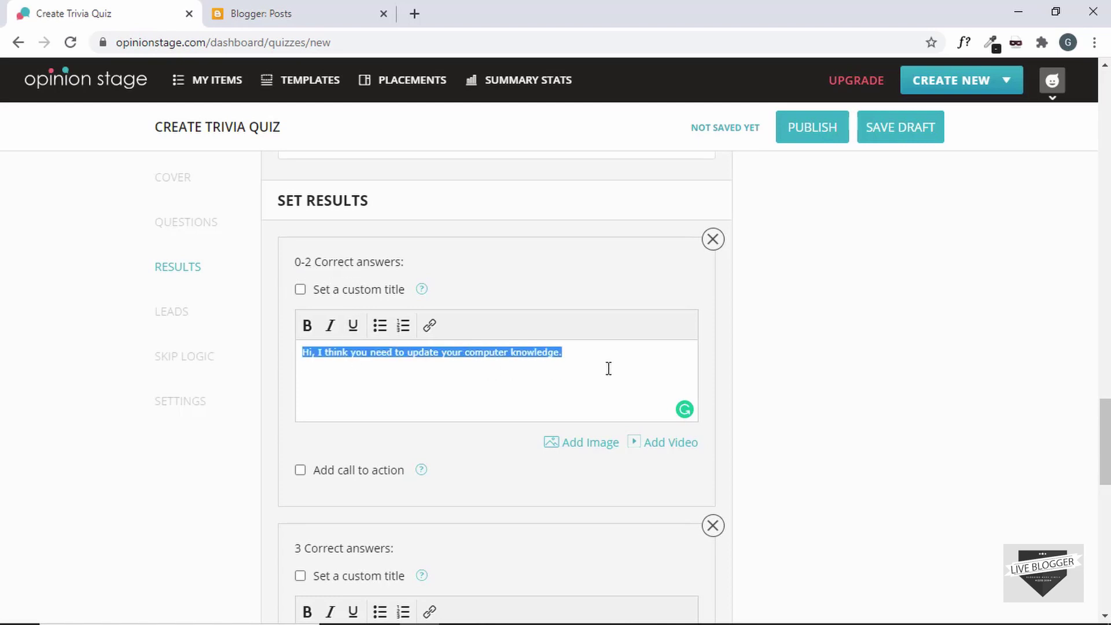
click(608, 369)
scroll(608, 367, down, 5)
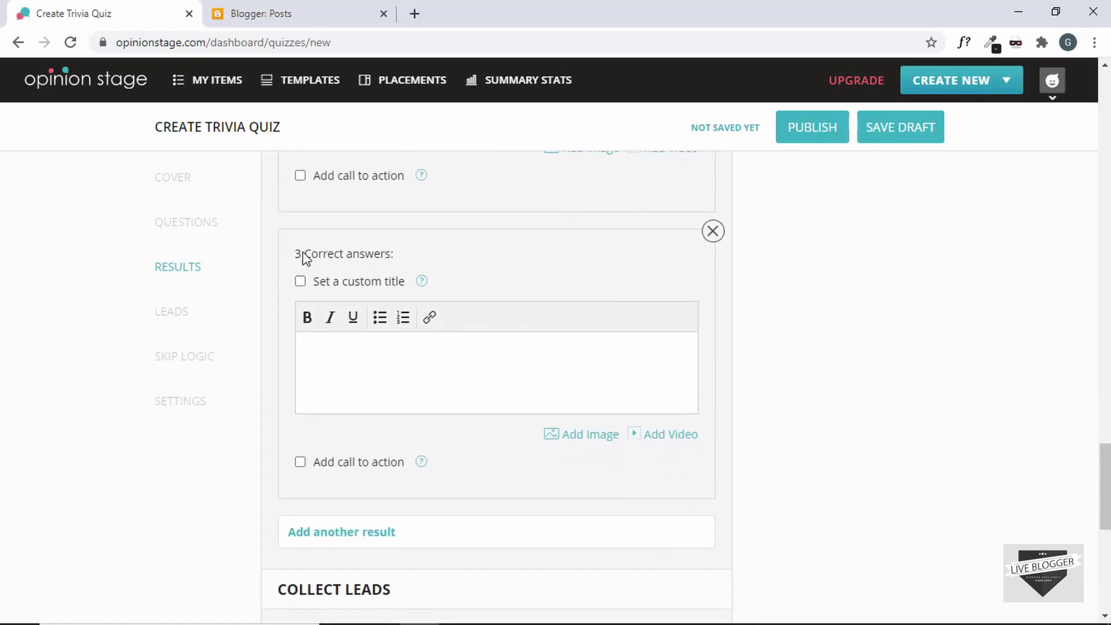
click(387, 382)
text(Congratulations! You did it. Have a great day :))
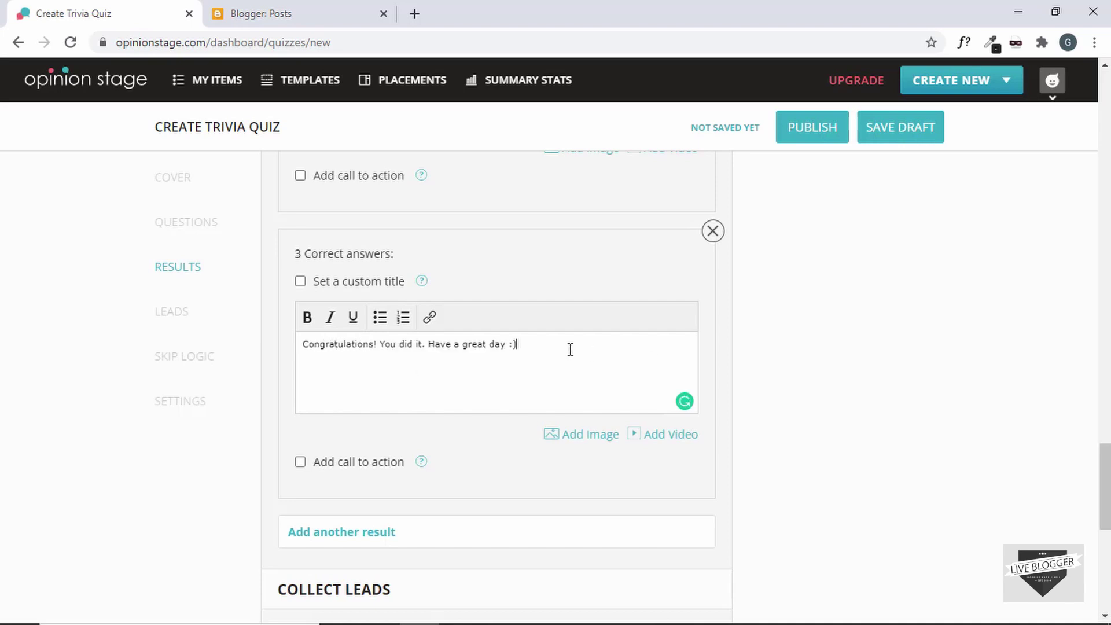
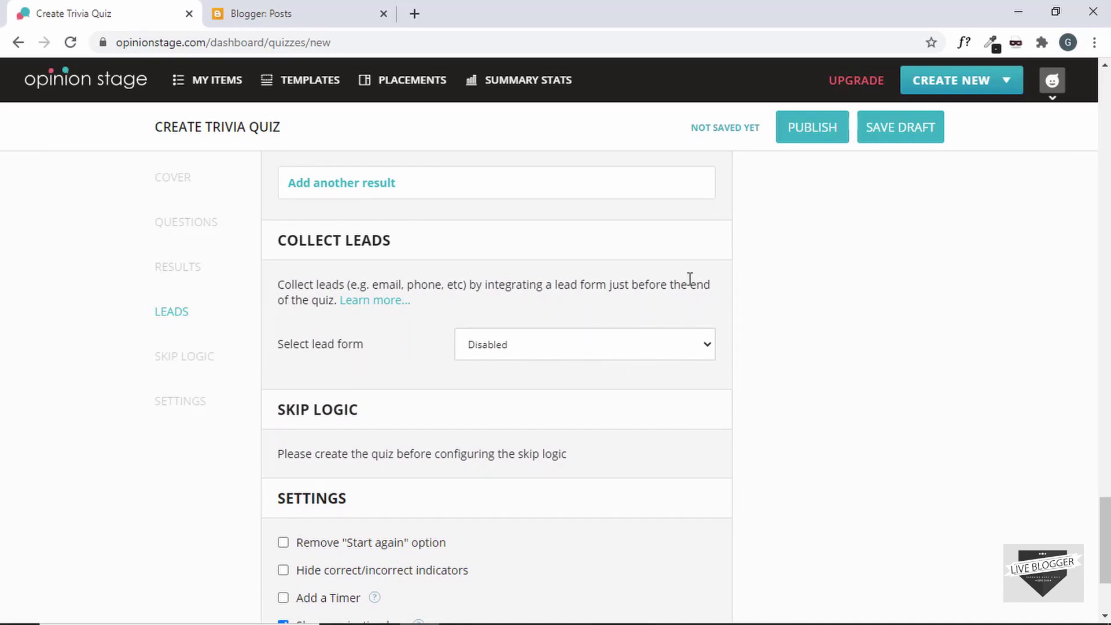
Try to set up a lead form for the quiz, then dismiss the upgrade offer
click(544, 346)
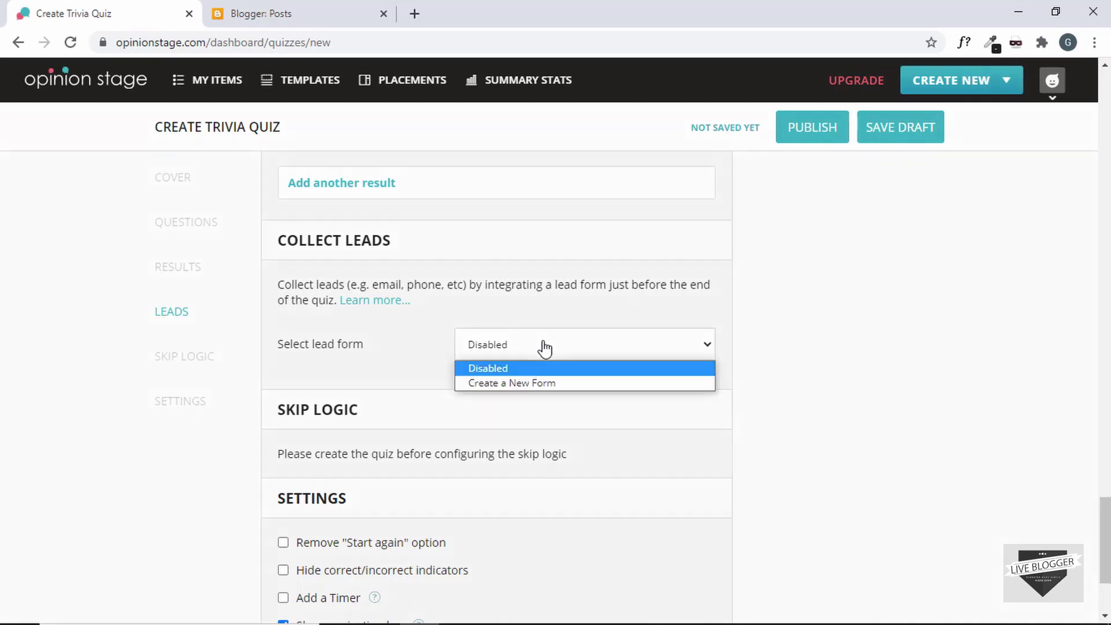
click(928, 293)
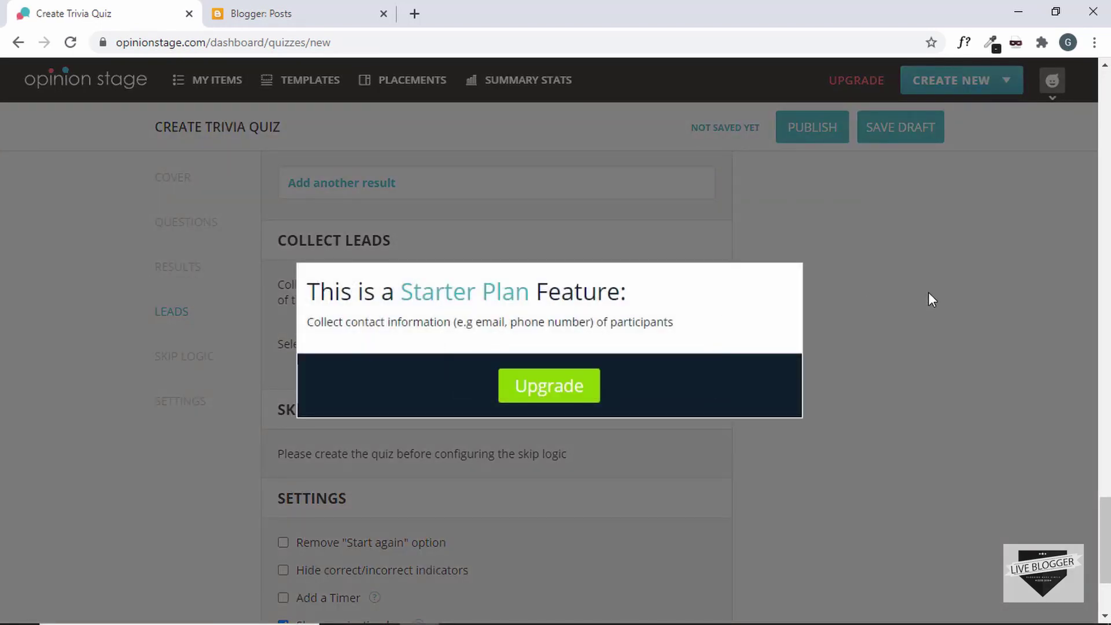
click(925, 294)
Try to add a timer in the quiz settings, then dismiss the upgrade offer
scroll(922, 293, down, 1)
scroll(926, 300, down, 1)
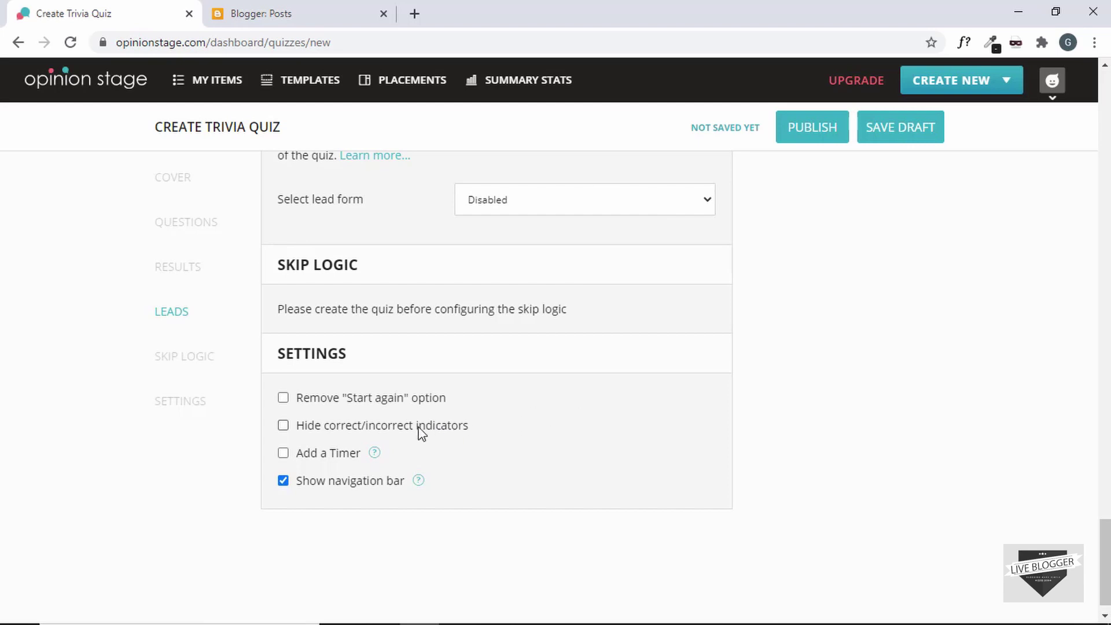
click(332, 457)
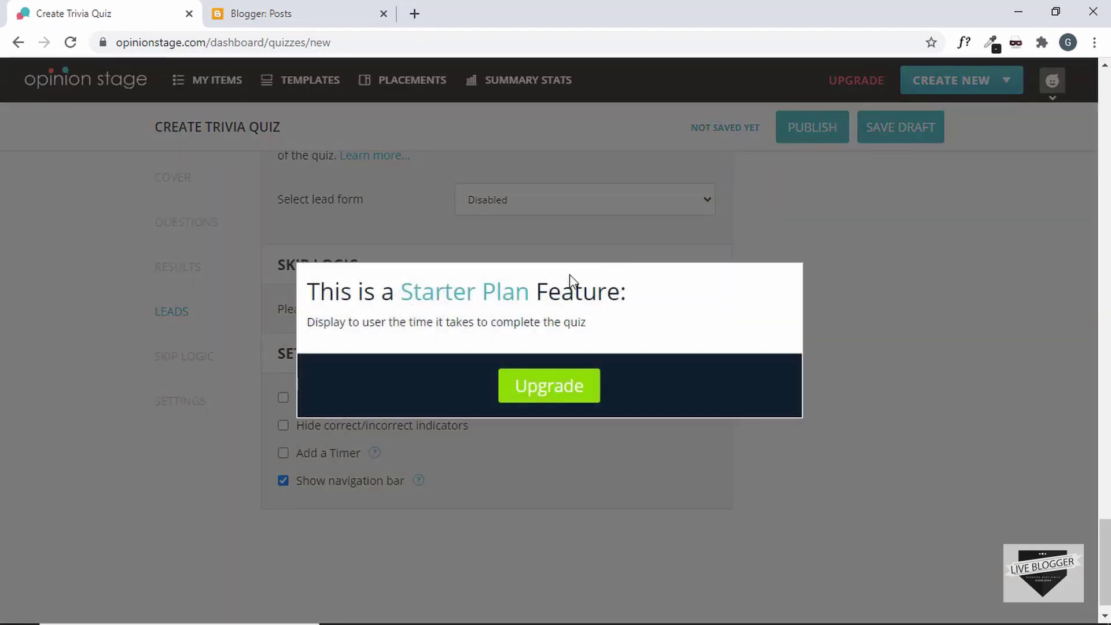
click(817, 345)
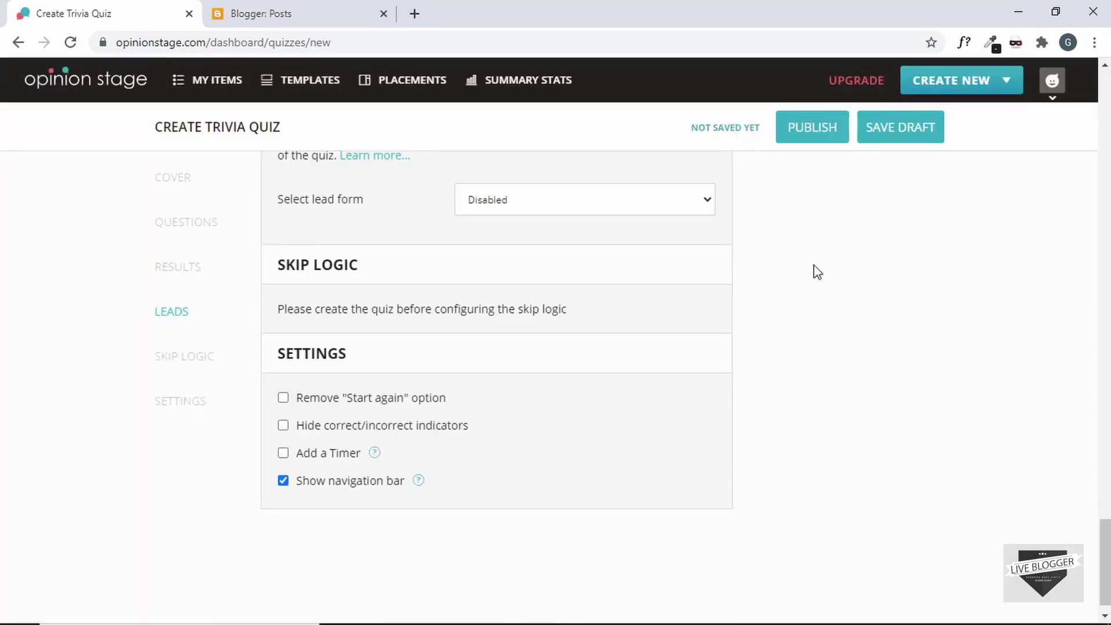
Try to publish the quiz
scroll(815, 271, up, 10)
scroll(816, 271, up, 2)
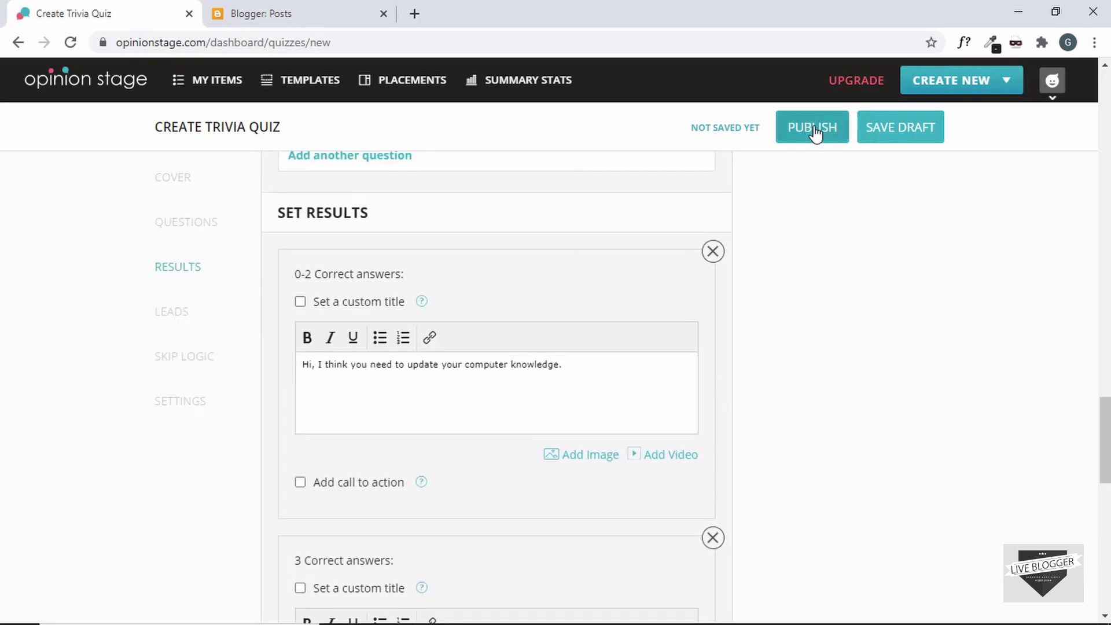
click(812, 129)
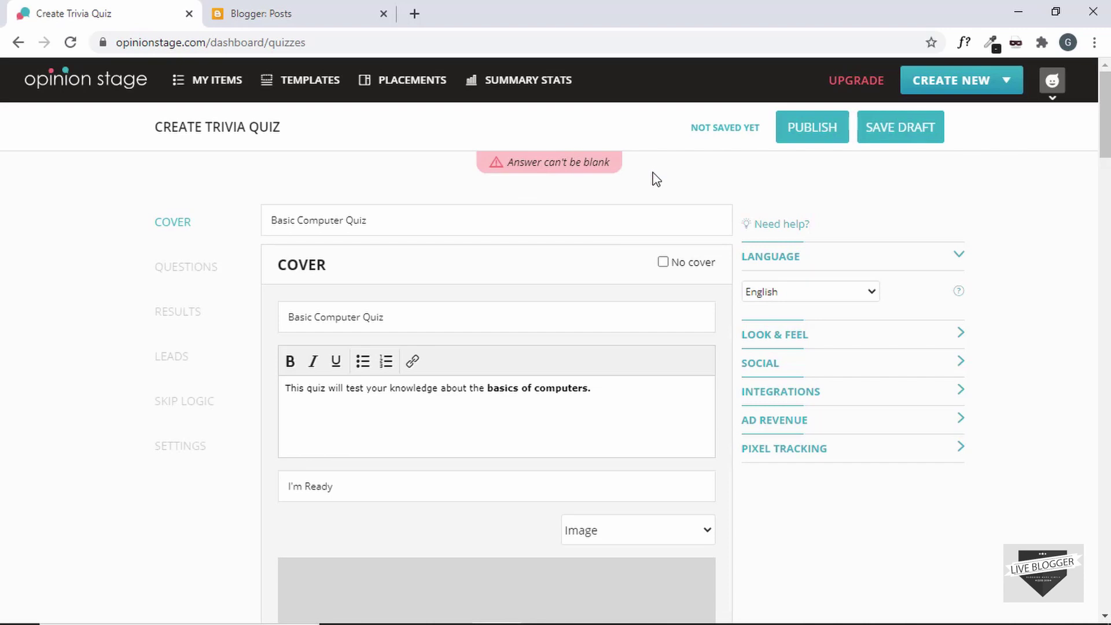
Remove the blank fifth answer from question 2, "What is the full form of IP?", and publish the quiz
scroll(675, 203, down, 15)
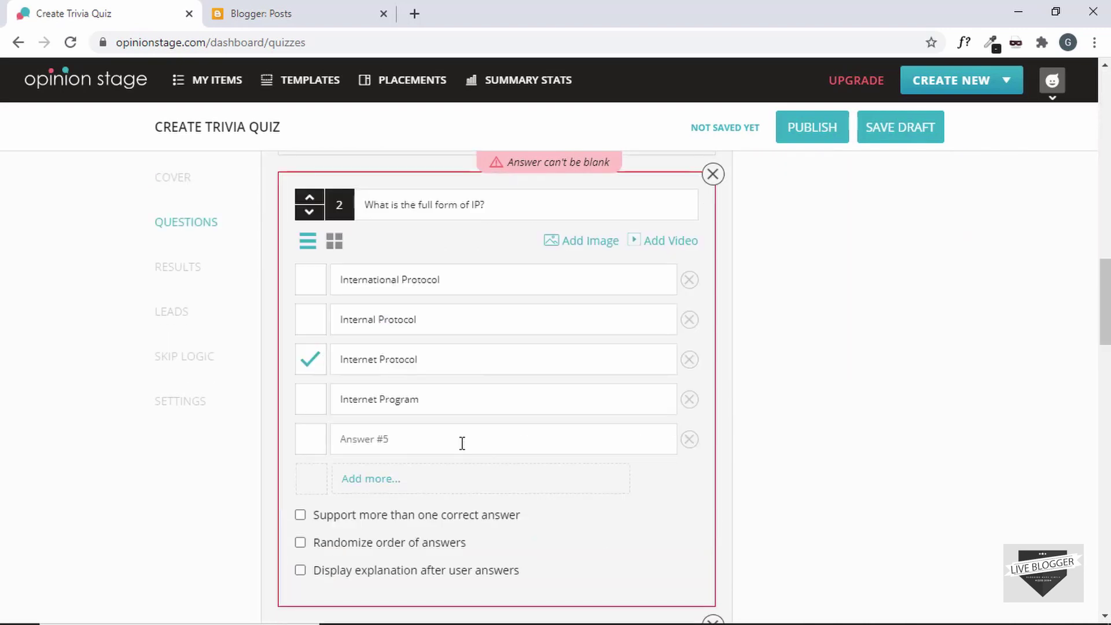
scroll(492, 434, down, 1)
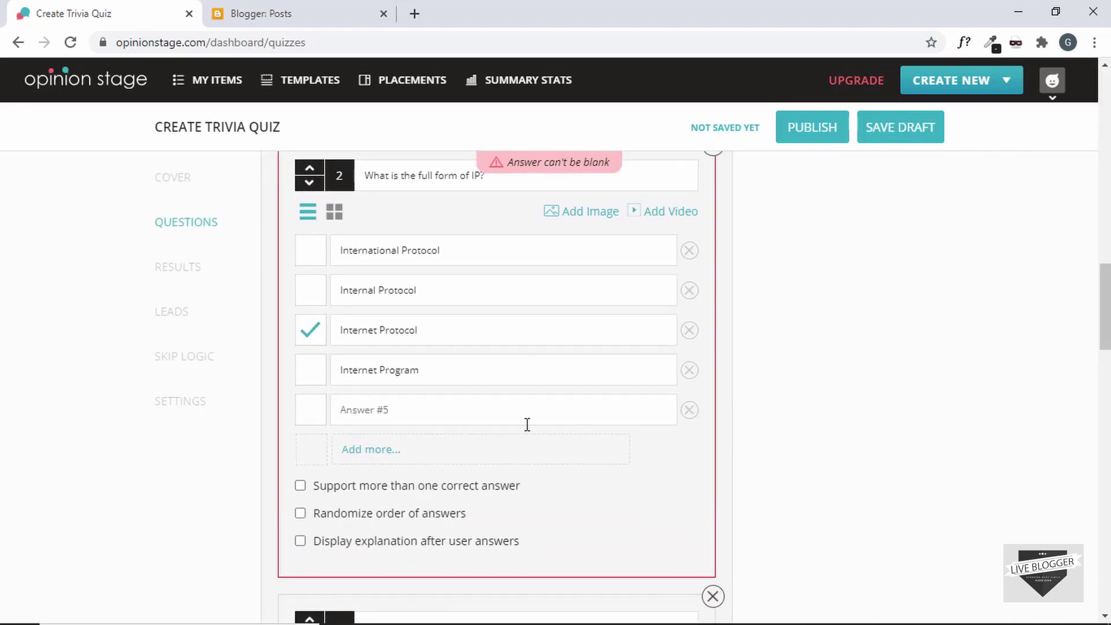
click(689, 411)
scroll(831, 372, down, 7)
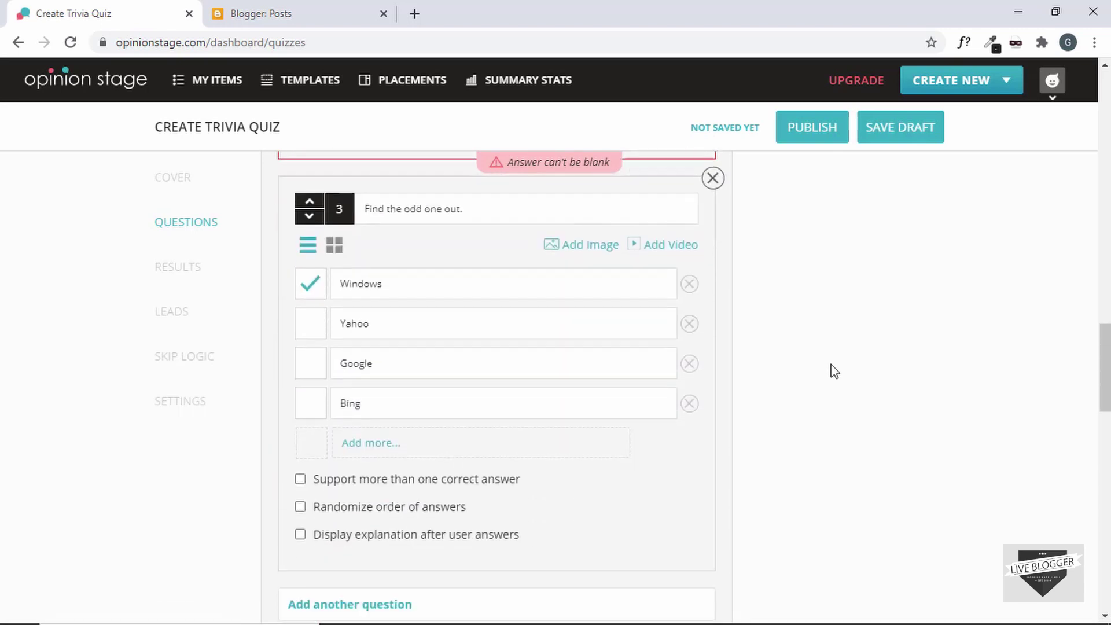
scroll(864, 187, up, 1)
click(811, 126)
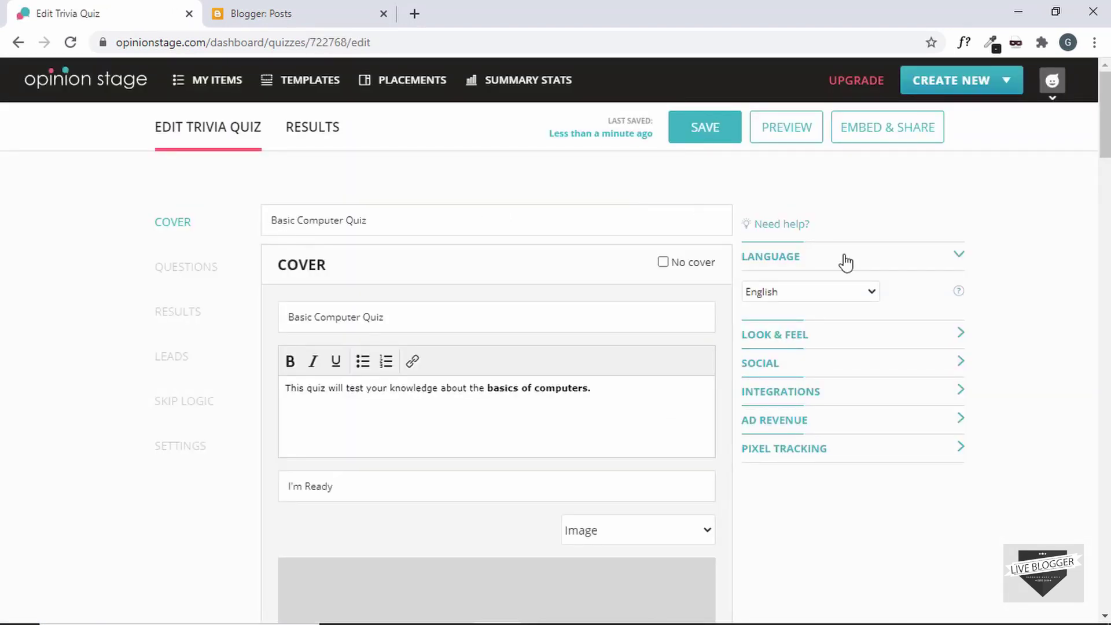
Enable Auto-scroll to top in the quiz's Look & Feel options and save the quiz
click(927, 344)
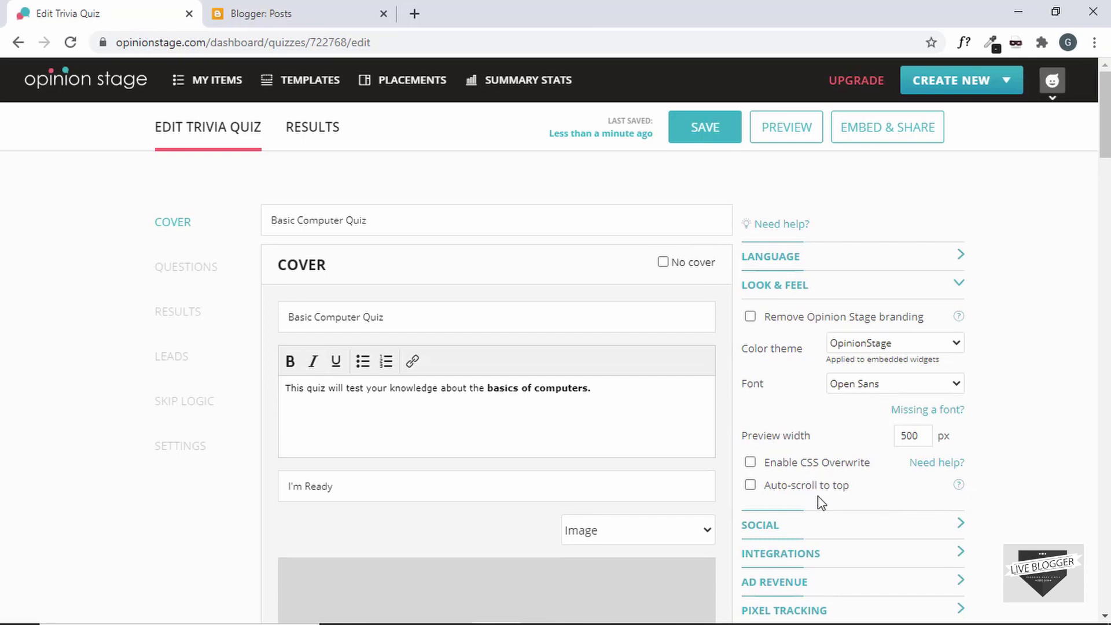
scroll(820, 502, down, 1)
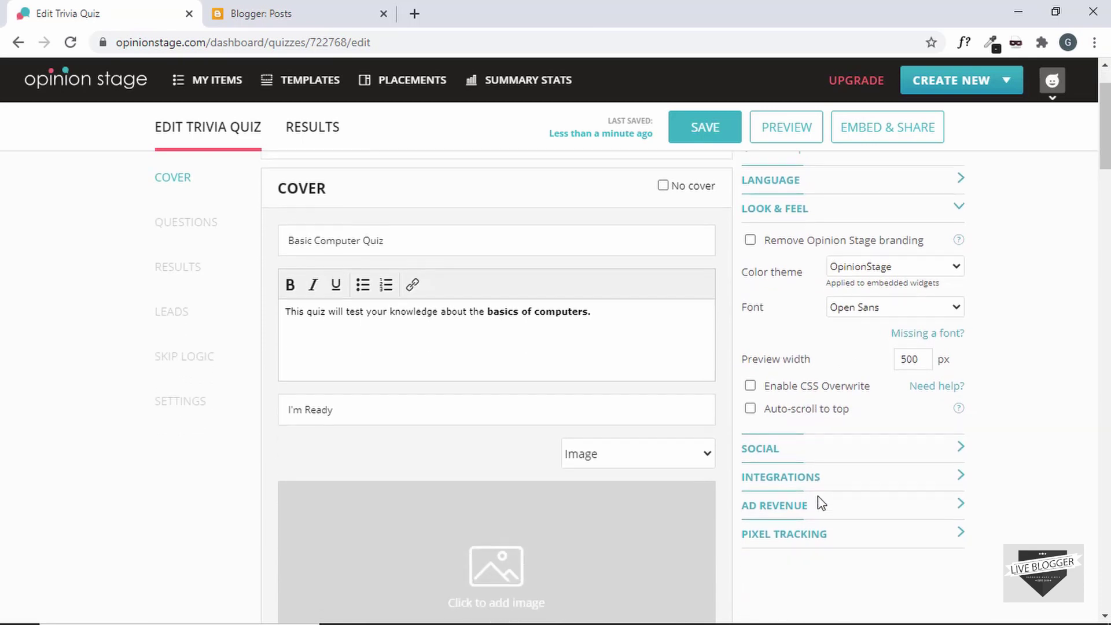
click(824, 408)
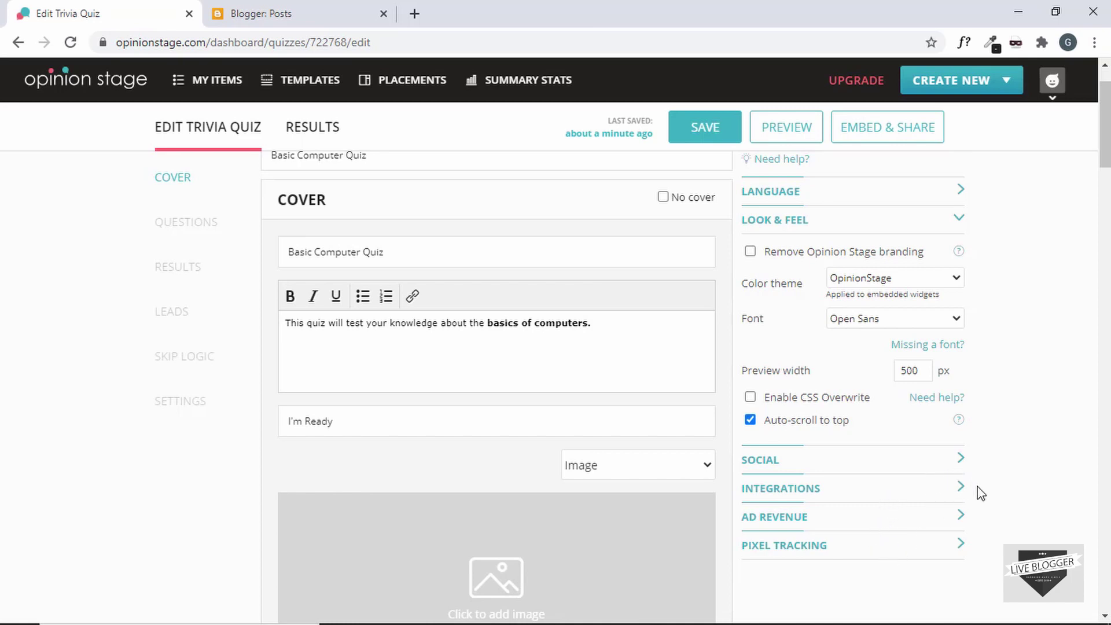
scroll(994, 457, up, 1)
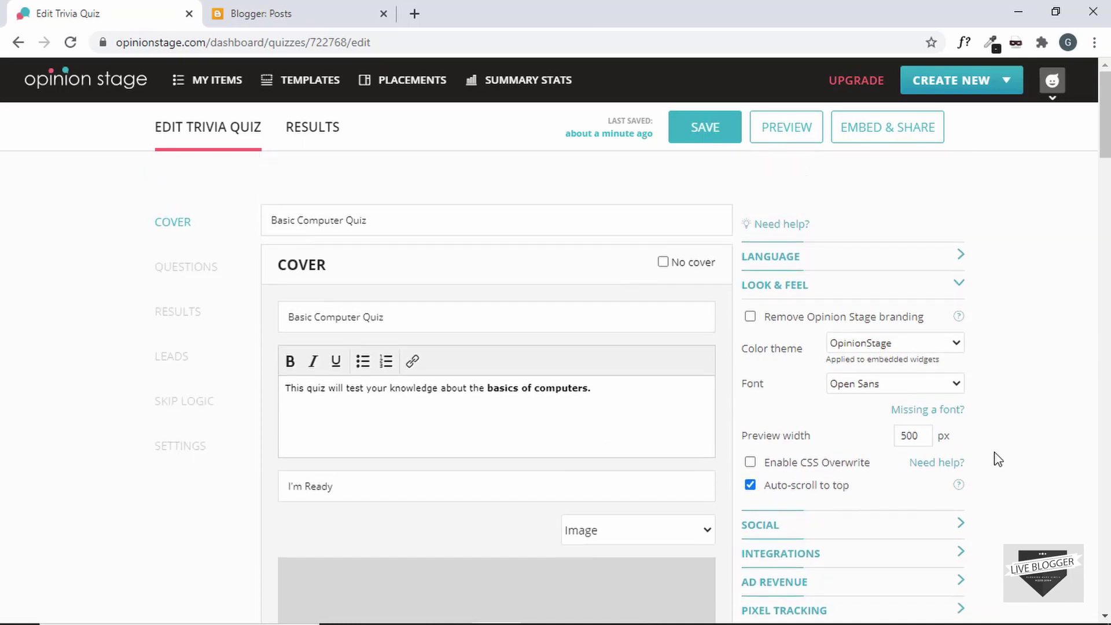
click(706, 137)
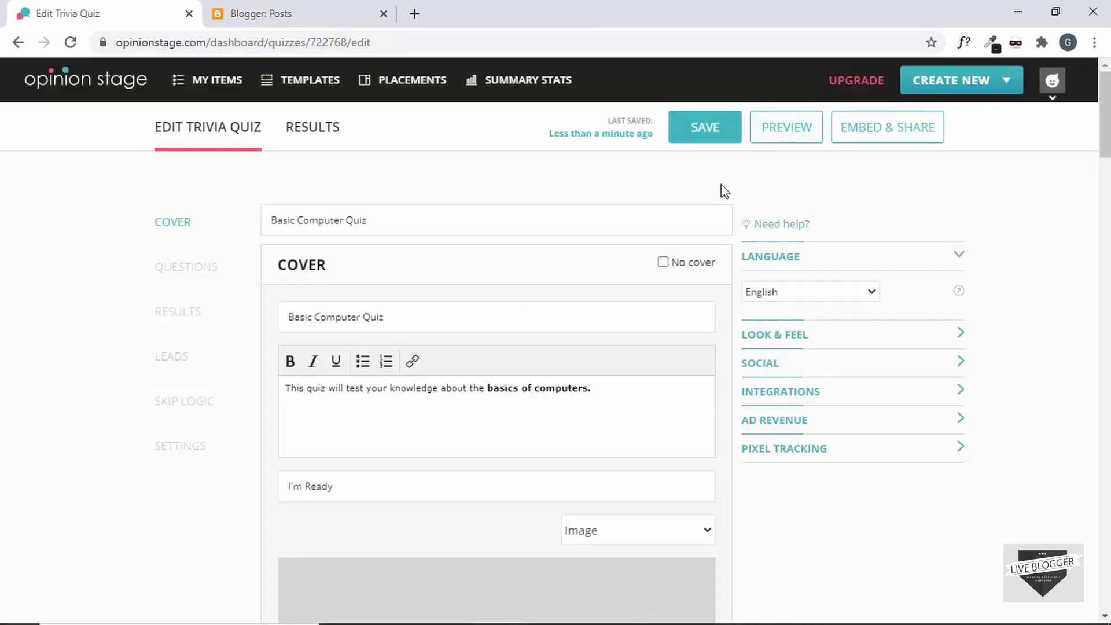
Preview the quiz, answering Microsoft Edge, Internet Protocol and Windows, review the result message and close the preview
click(786, 137)
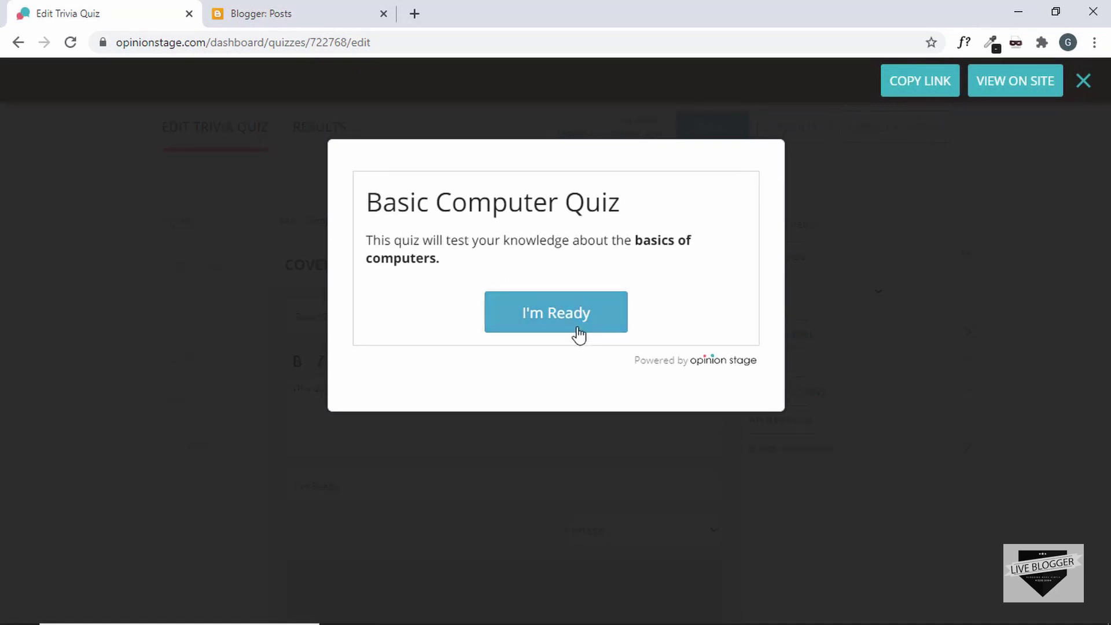
click(560, 325)
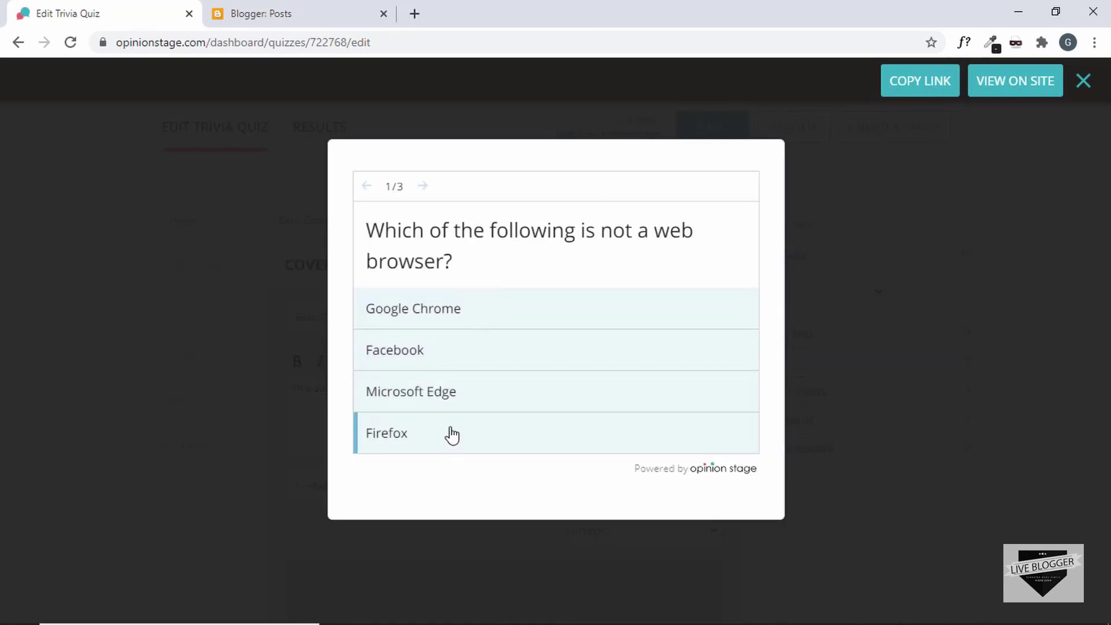
click(490, 400)
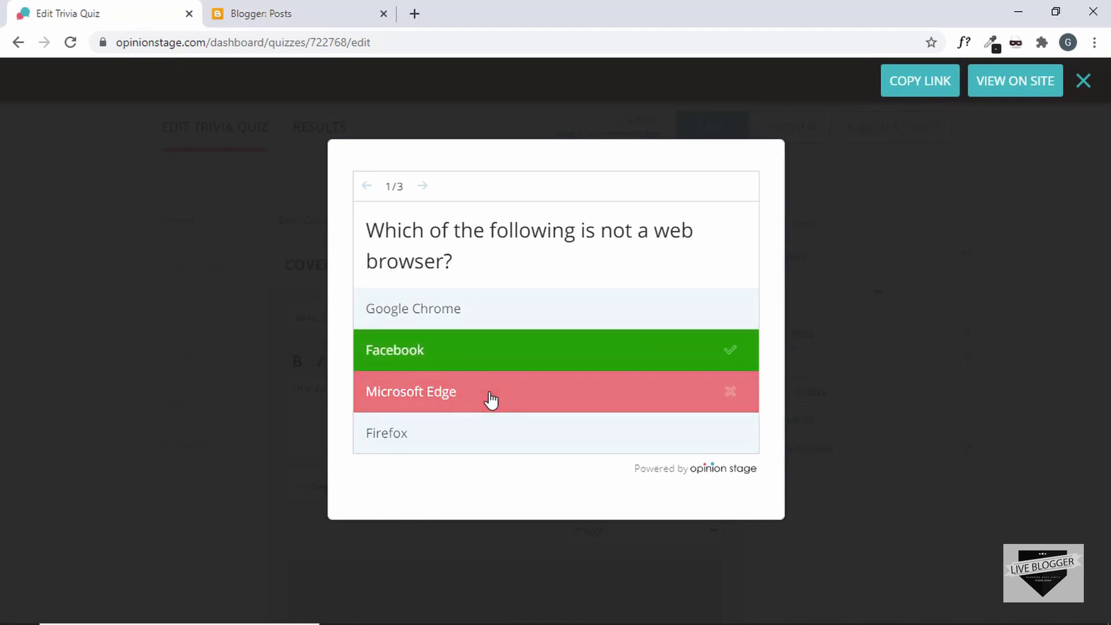
scroll(519, 353, down, 1)
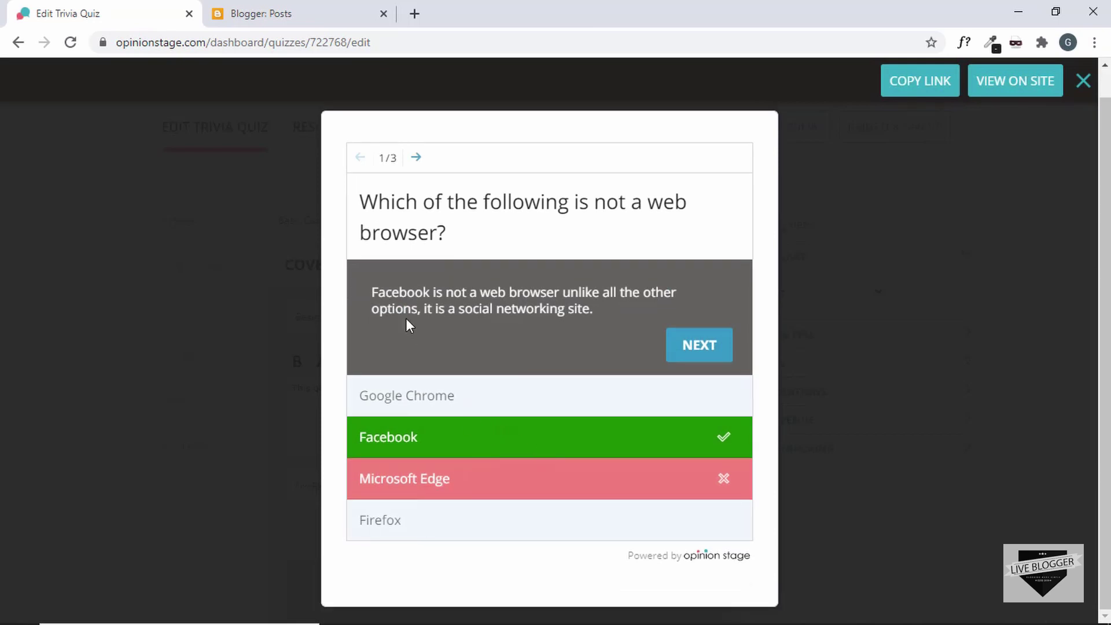
click(711, 351)
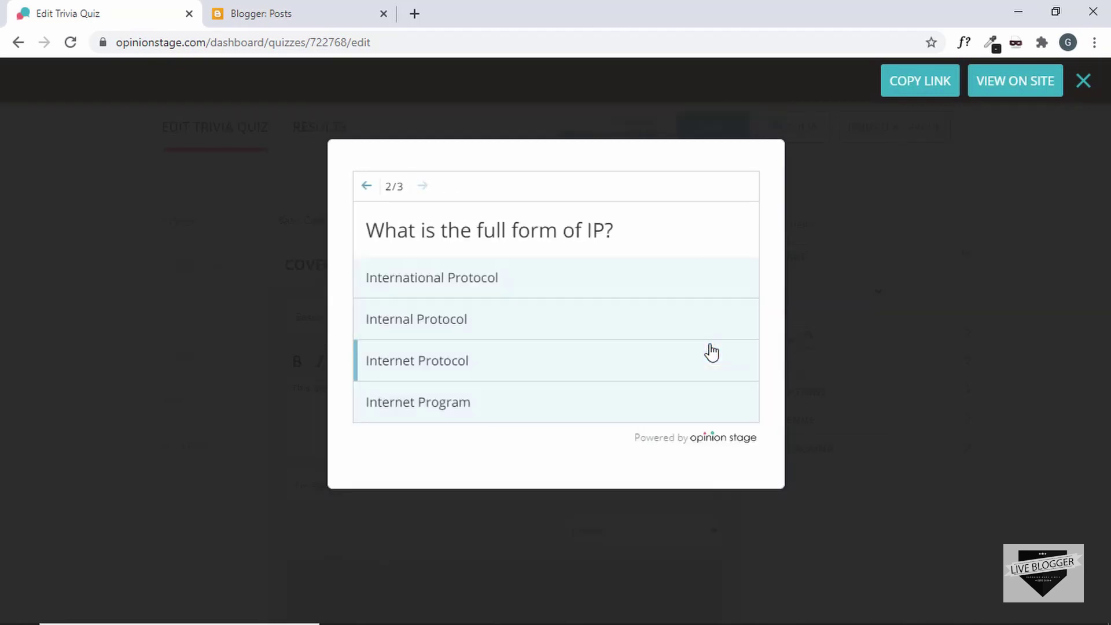
click(522, 370)
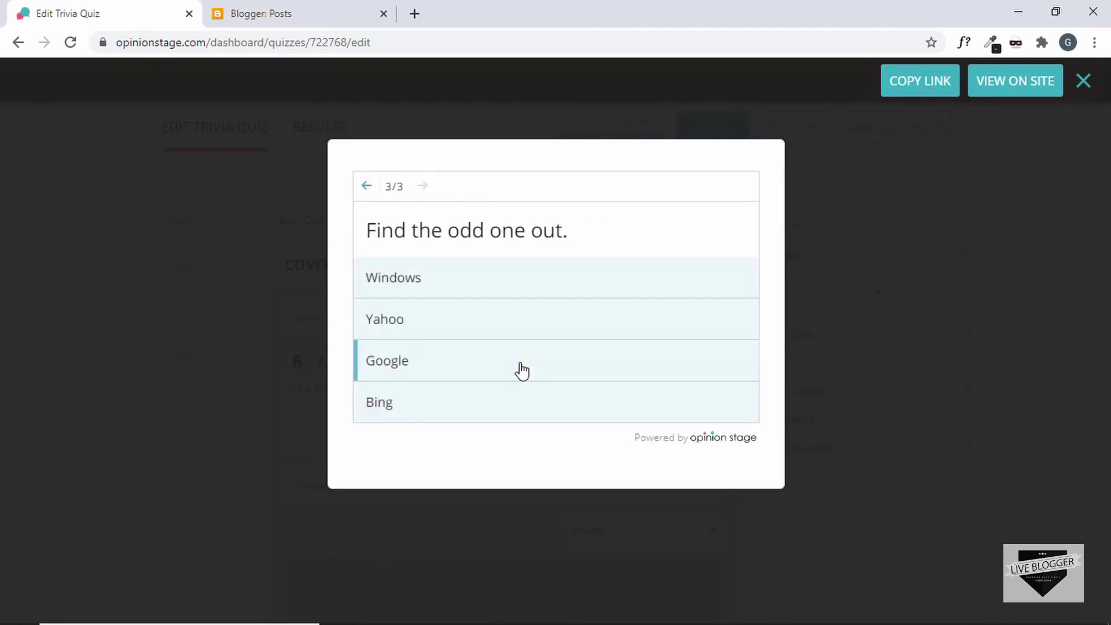
click(502, 283)
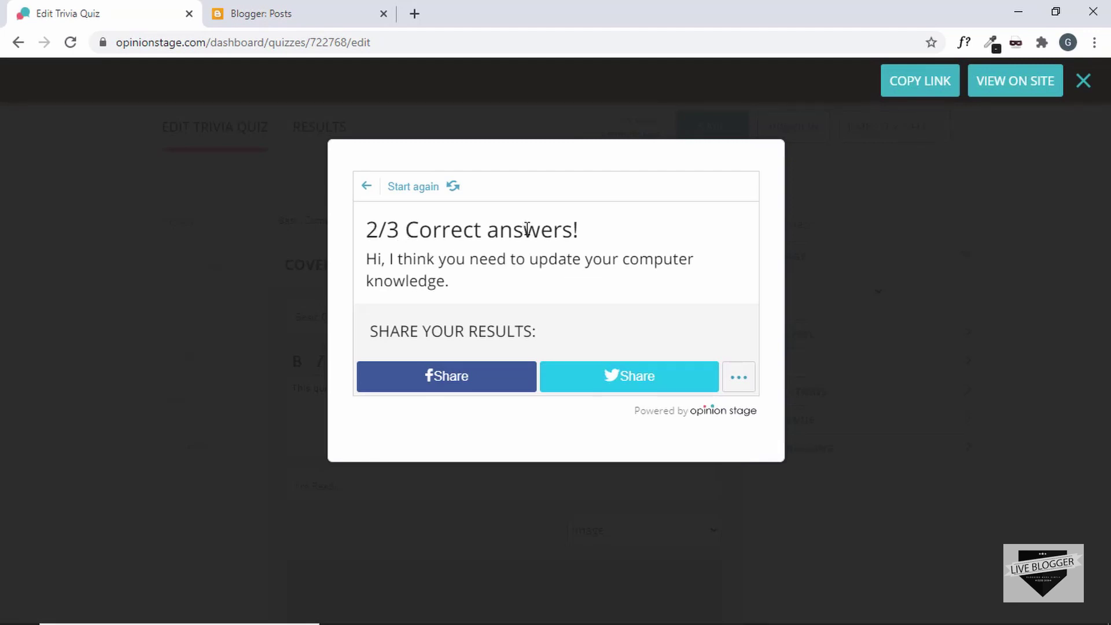
drag(370, 261, 478, 284)
click(475, 286)
click(1083, 86)
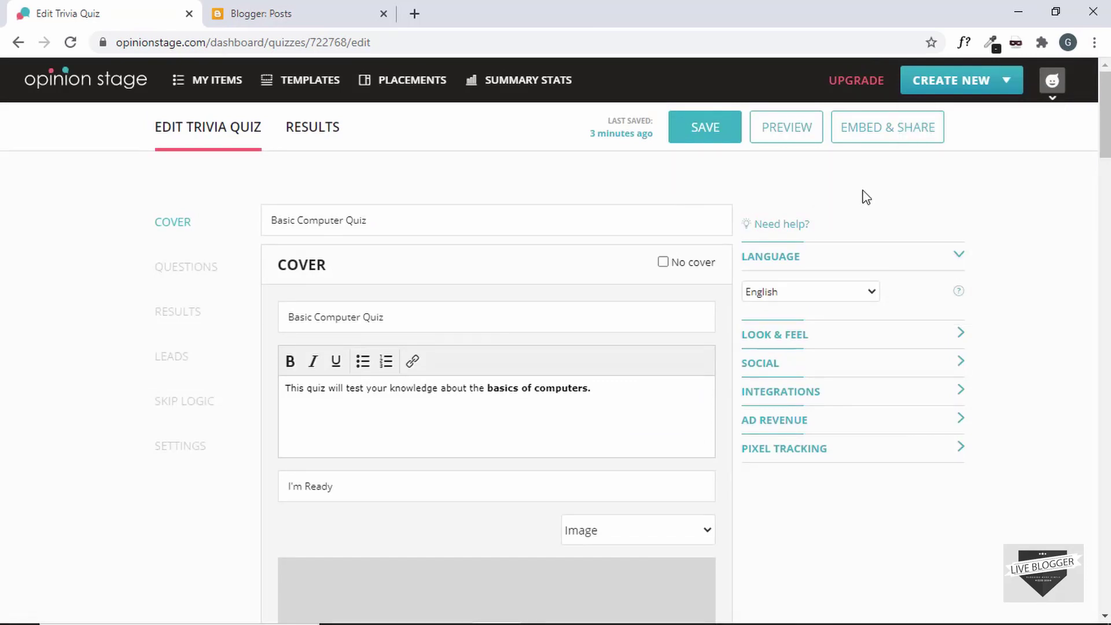
Copy the quiz's Script embed code from the embed and share options
click(897, 140)
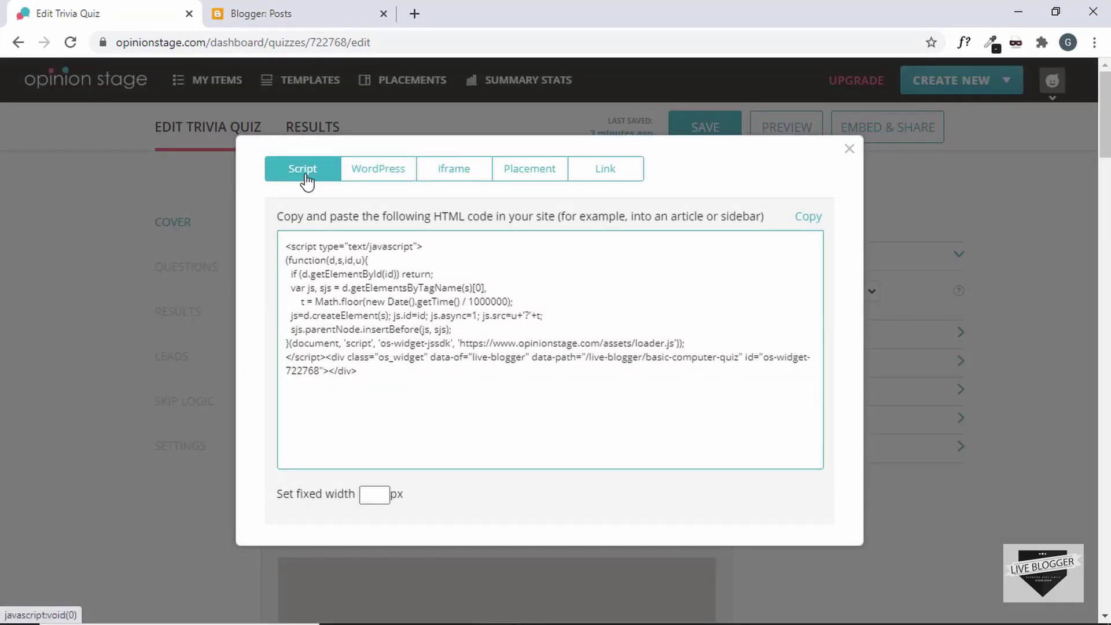
click(378, 370)
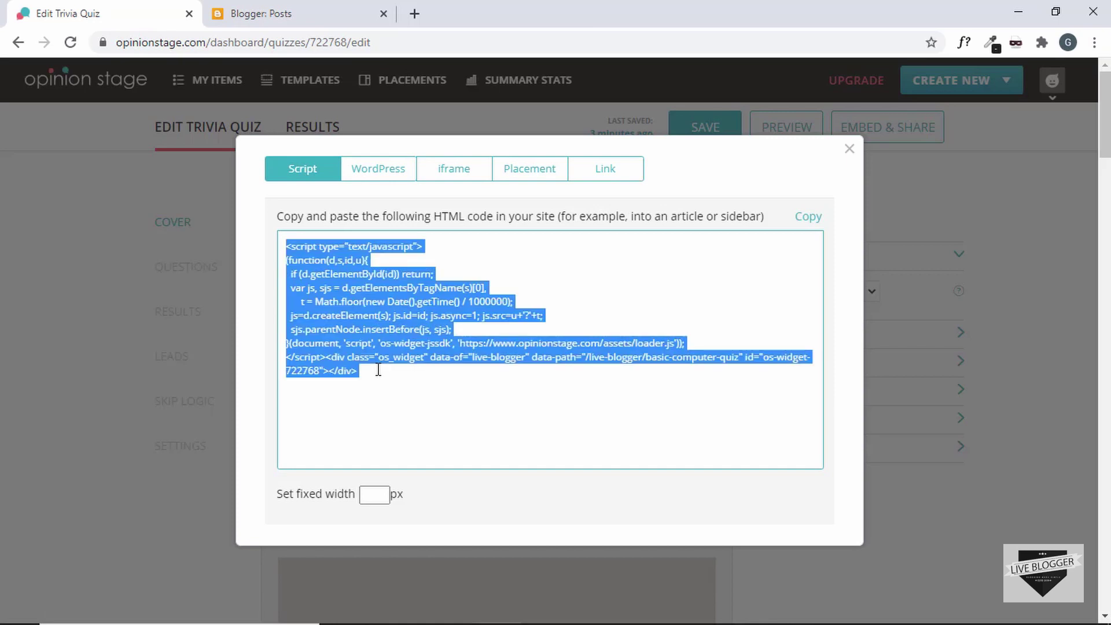
Switch to Blogger, create a new post titled "Quiz" and set its editor to HTML view
click(290, 21)
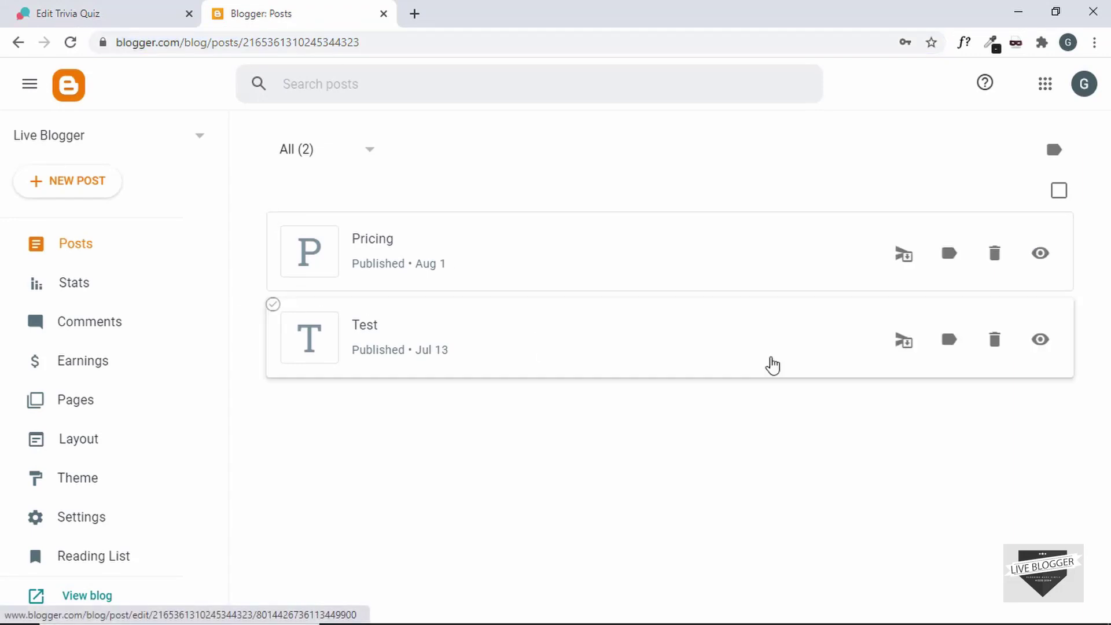
click(58, 188)
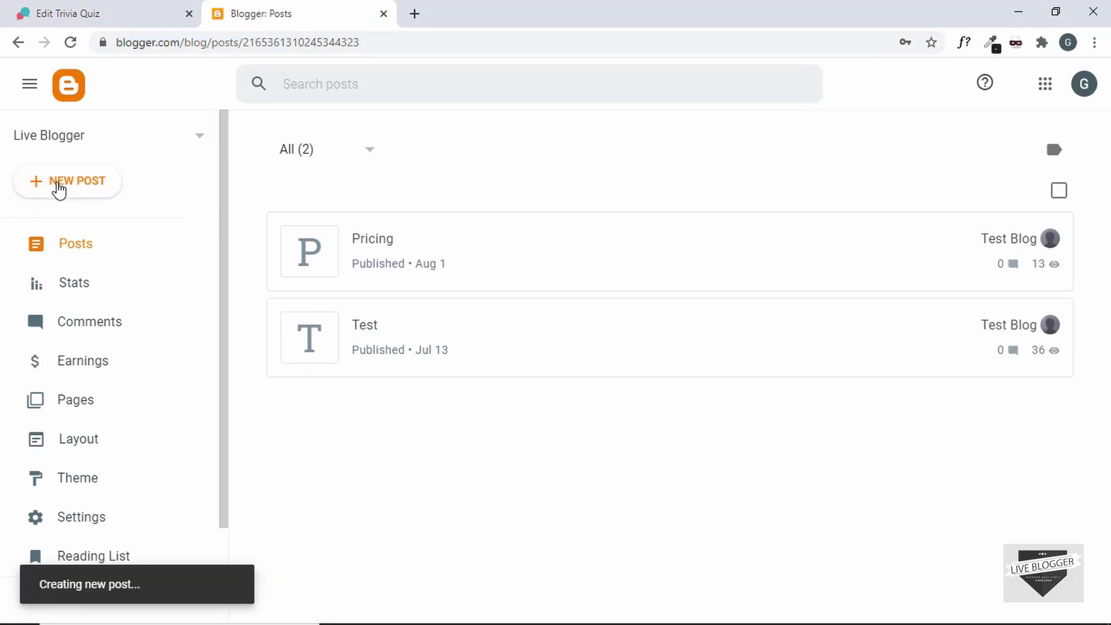
click(25, 197)
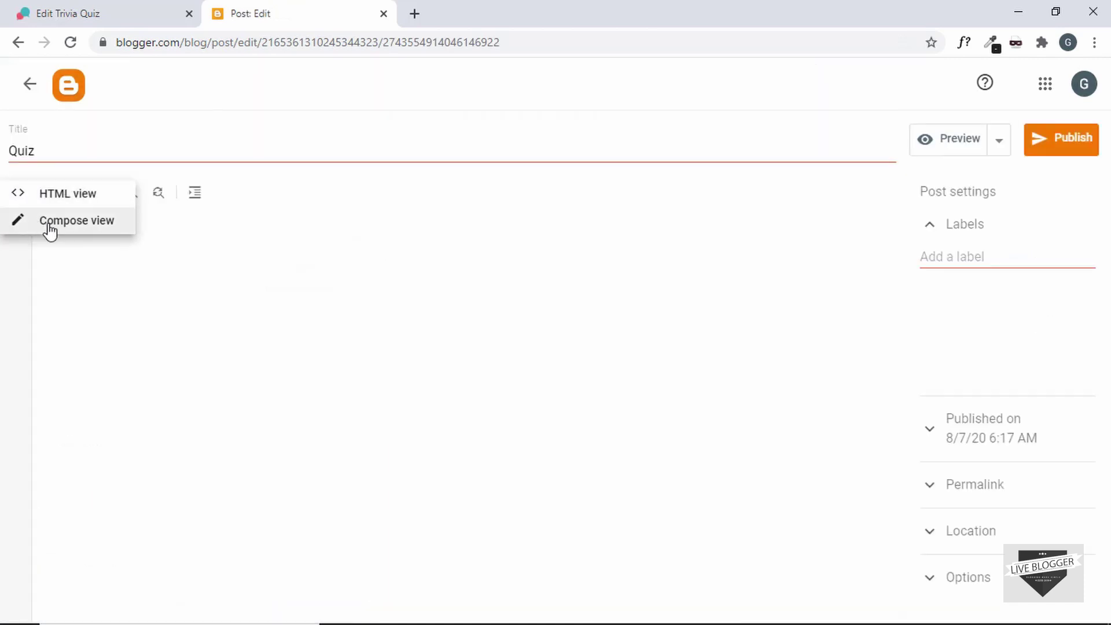
click(50, 226)
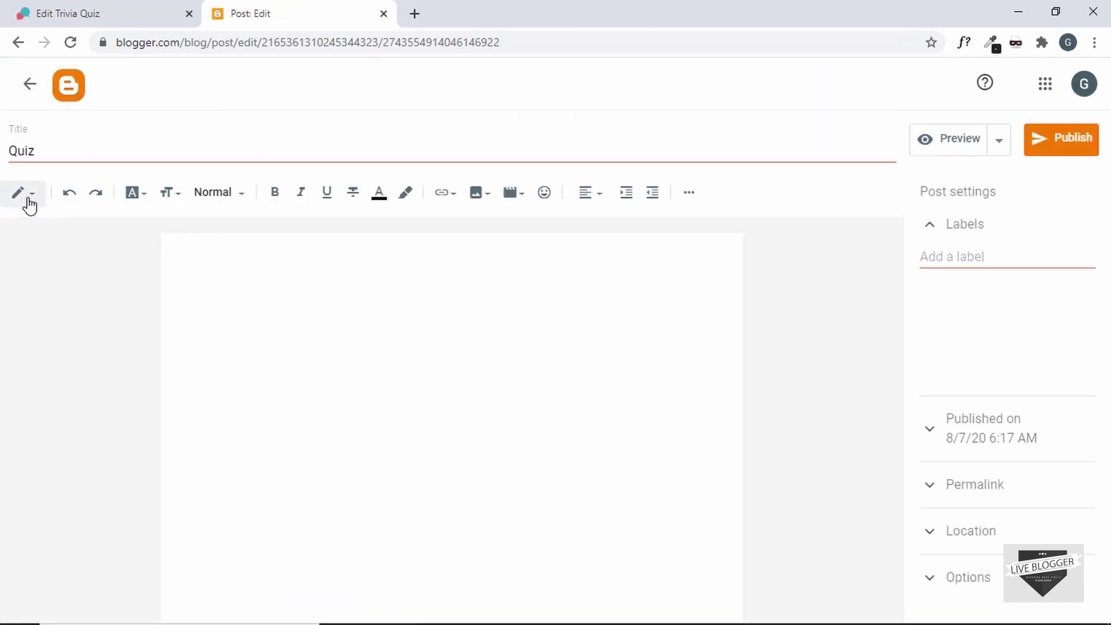
click(28, 204)
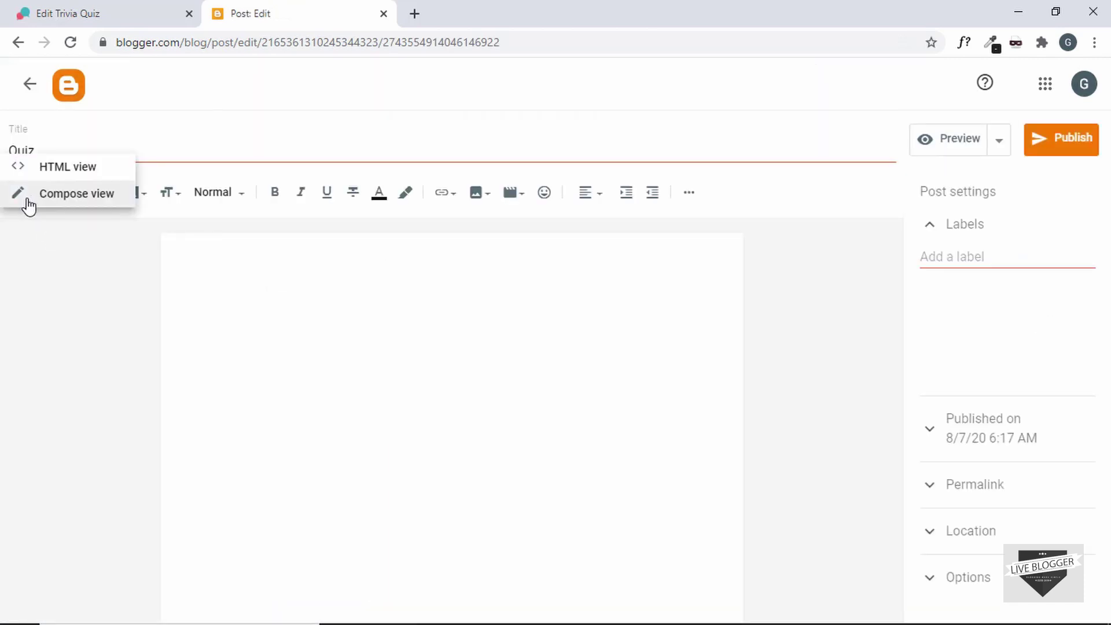
click(48, 171)
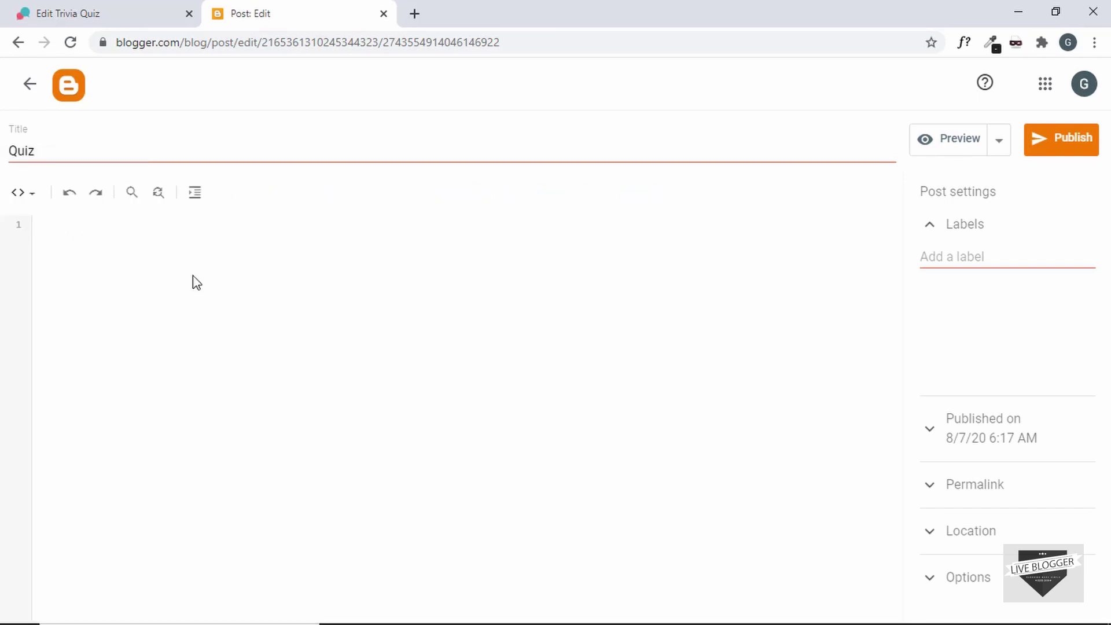
Paste the copied Opinion Stage embed script into the post's HTML and publish the post
text(<script type="text/javascript"> (function(d,s,id,u){   if (d.getElementById(id)) return;   var js, sjs = d.getElementsByTagName(s)[0],       t = Math.floor(new Date().getTime() / 1000000);   js=d.createElement(s); js.id=id; js.async=1; js.src=u+'?'+t;   sjs.parentNode.insertBefore(js, sjs); }(document, 'script', 'os-widget-jssdk', 'https://www.opinionstage.com/assets/loader.js')); </script><div class="os_widget" data-of="live-blogger" data-path="/live-blogger/basic-computer-quiz" id="os-widget-722768"></div>)
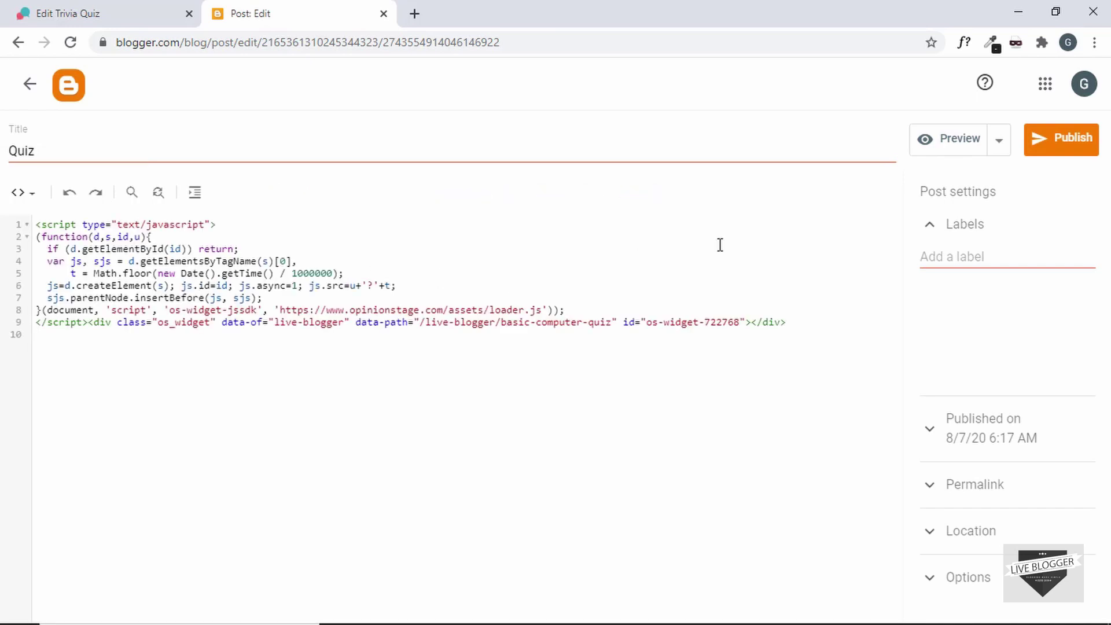
click(1071, 148)
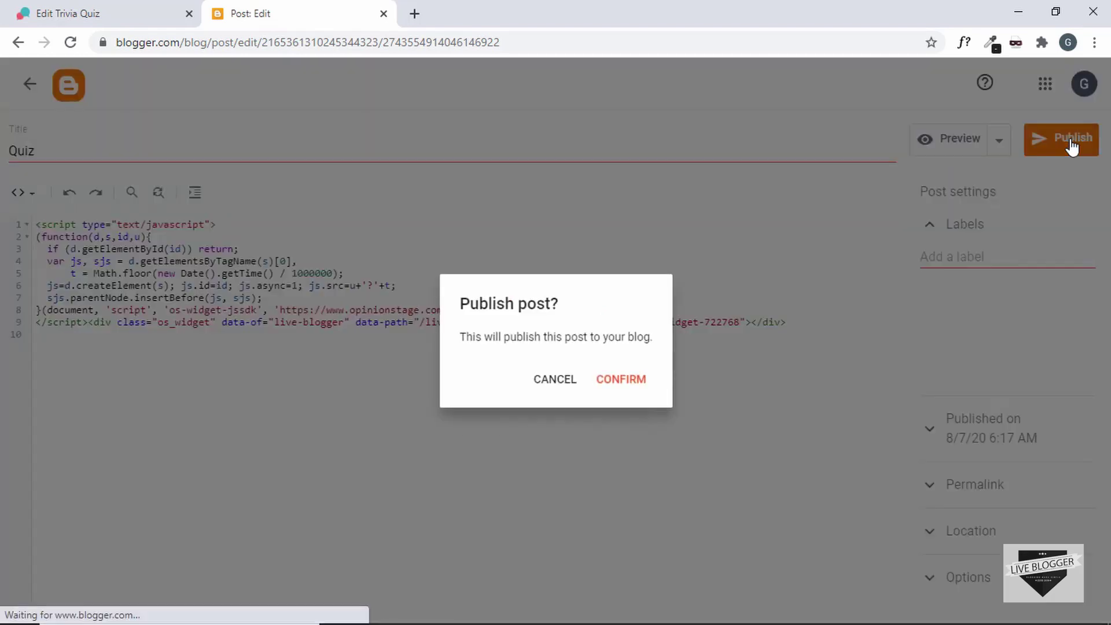
click(624, 379)
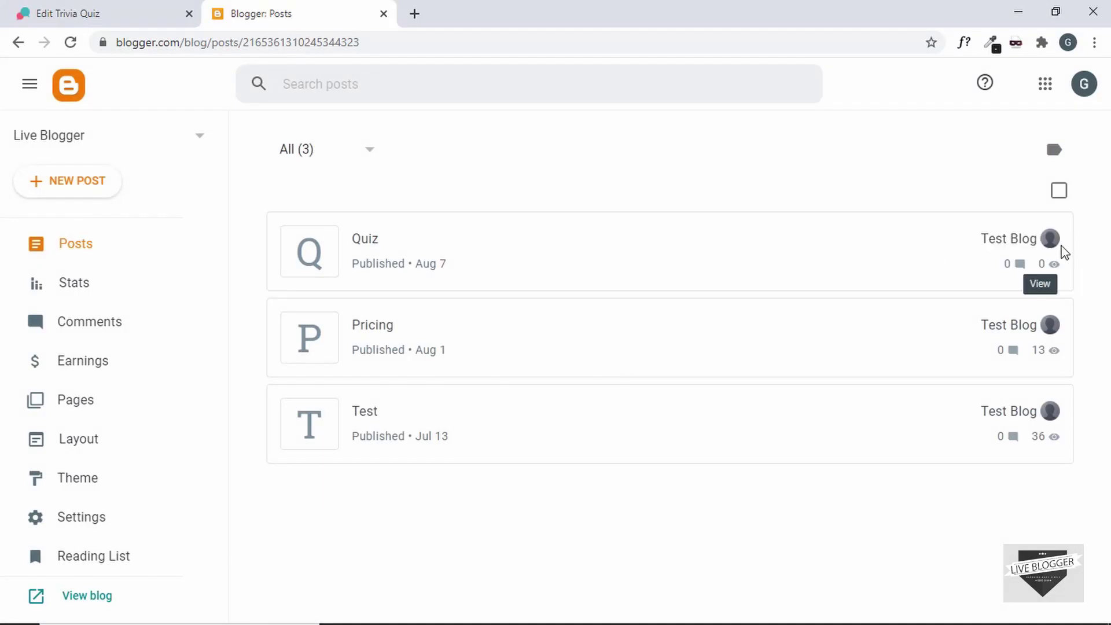
View the published Quiz post, take the embedded quiz, answering Facebook, the correct option for question 2 and Windows, and review the result message
click(1040, 253)
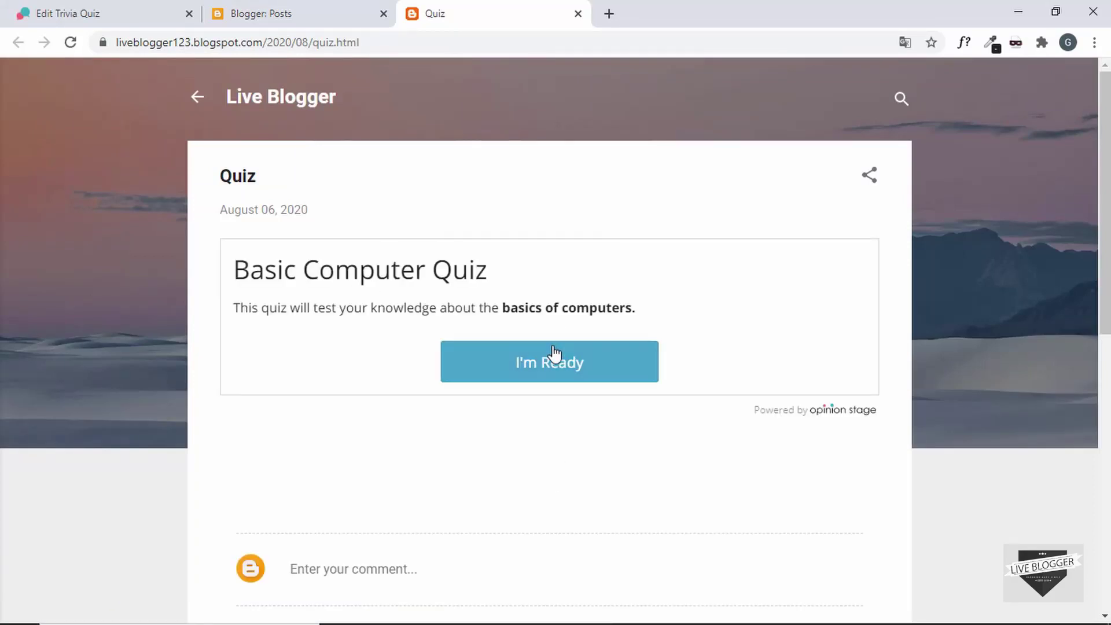
click(570, 366)
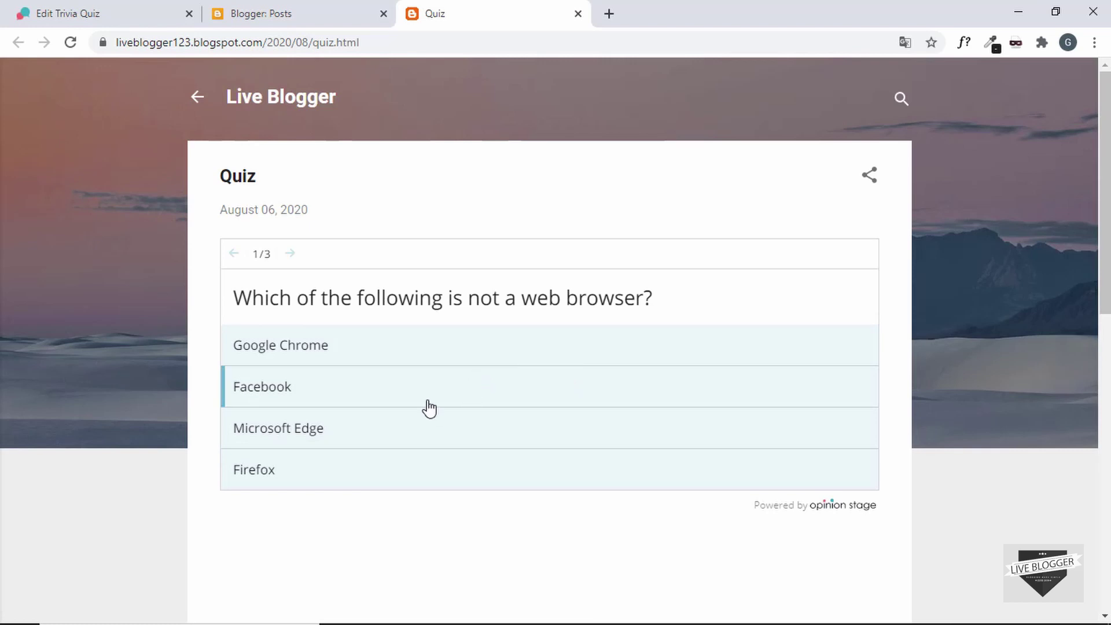
click(368, 393)
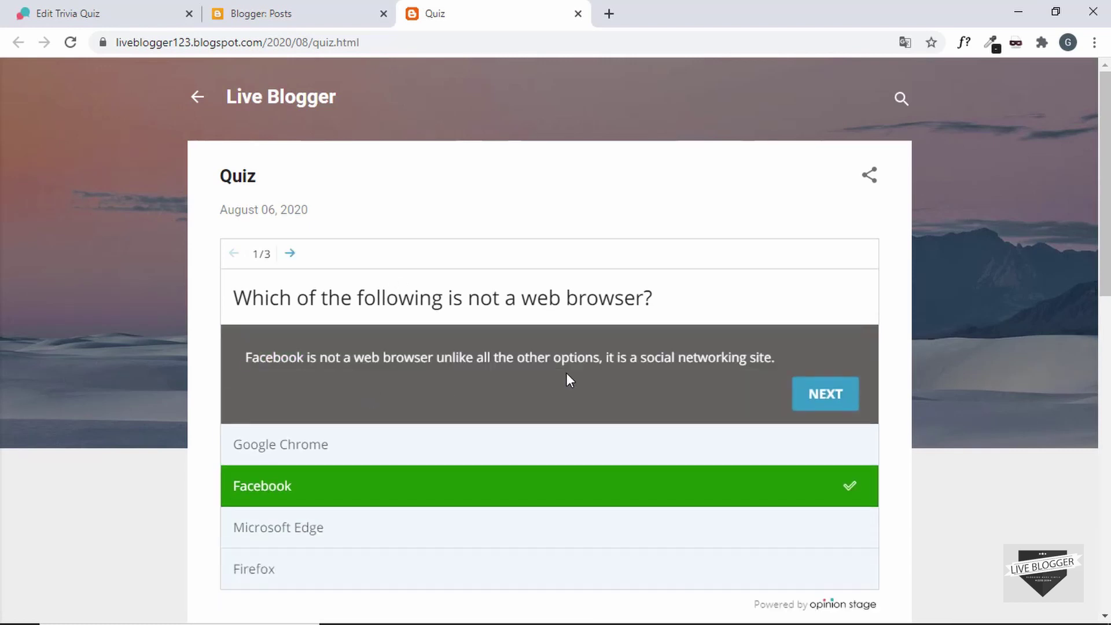
scroll(566, 380, down, 1)
click(822, 327)
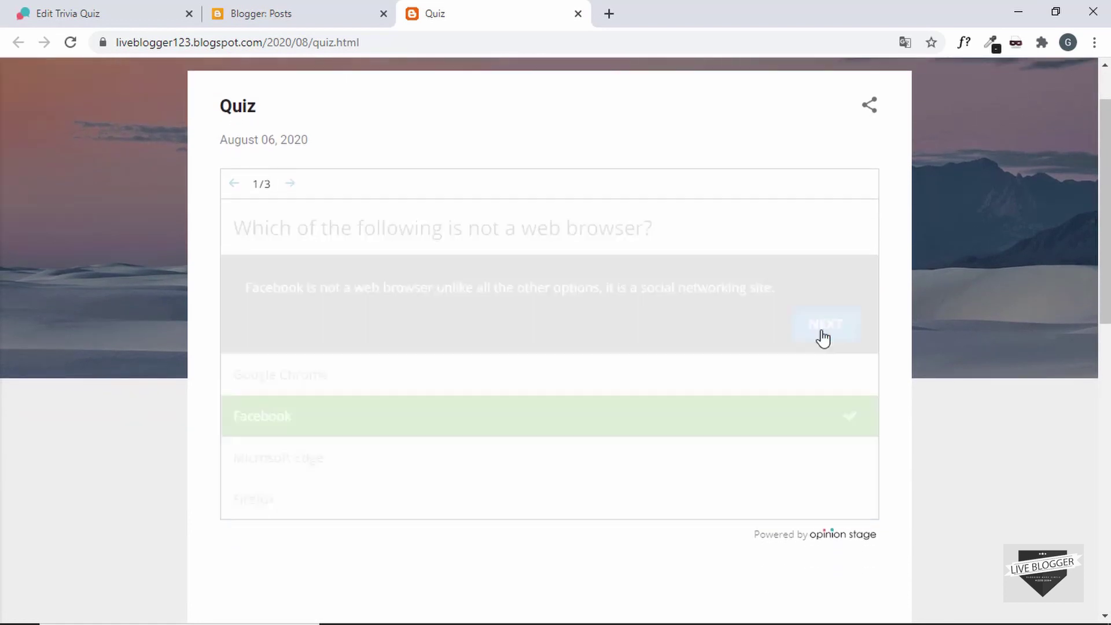
click(431, 374)
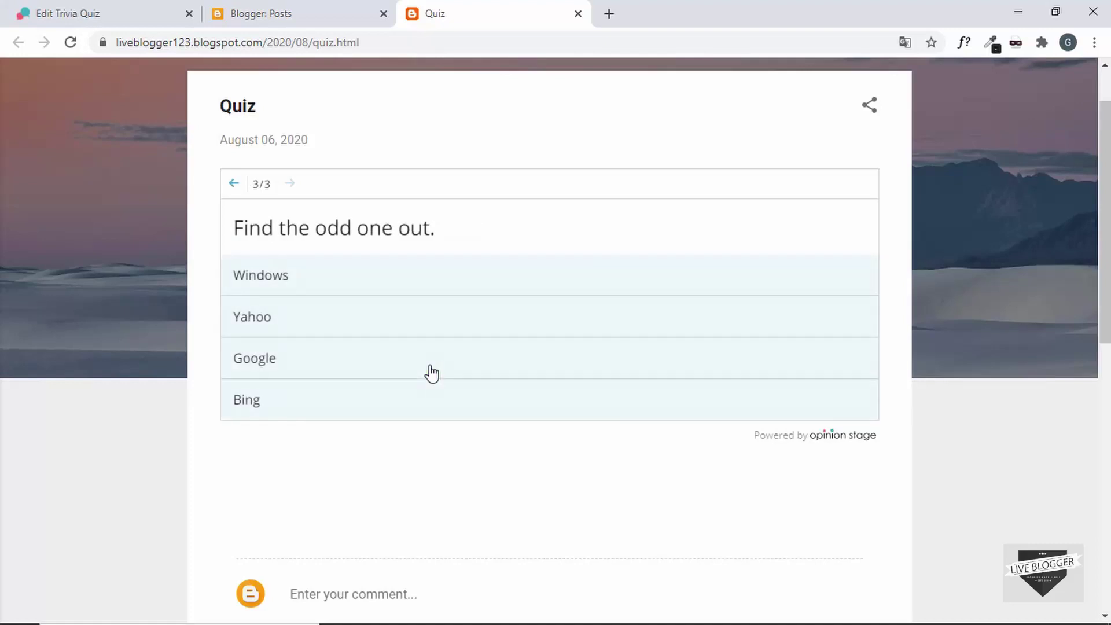
click(466, 286)
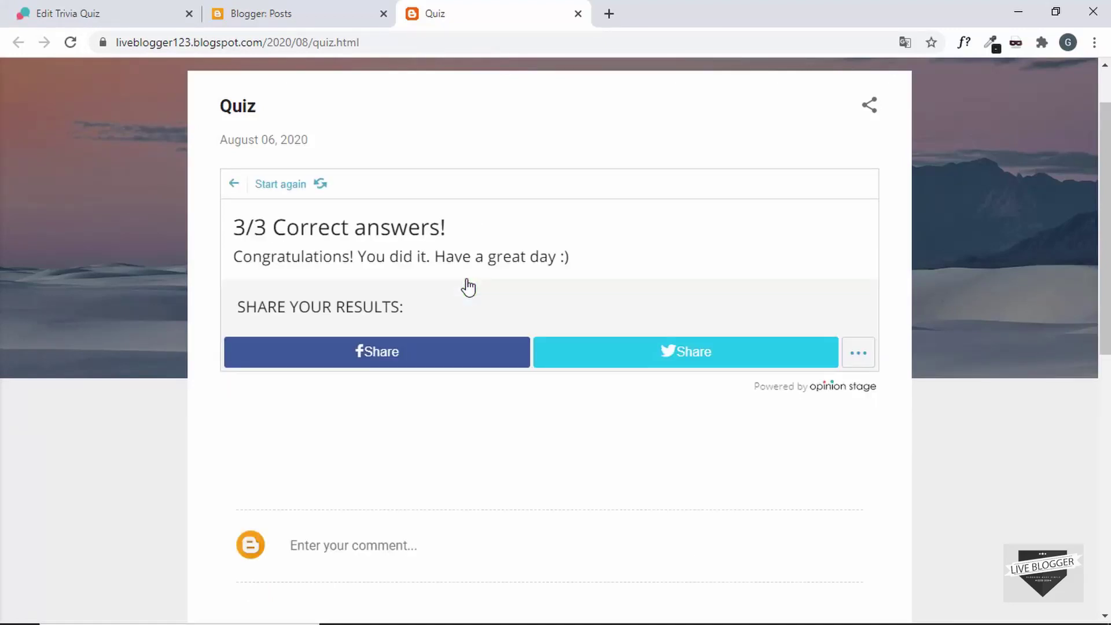
scroll(342, 274, up, 1)
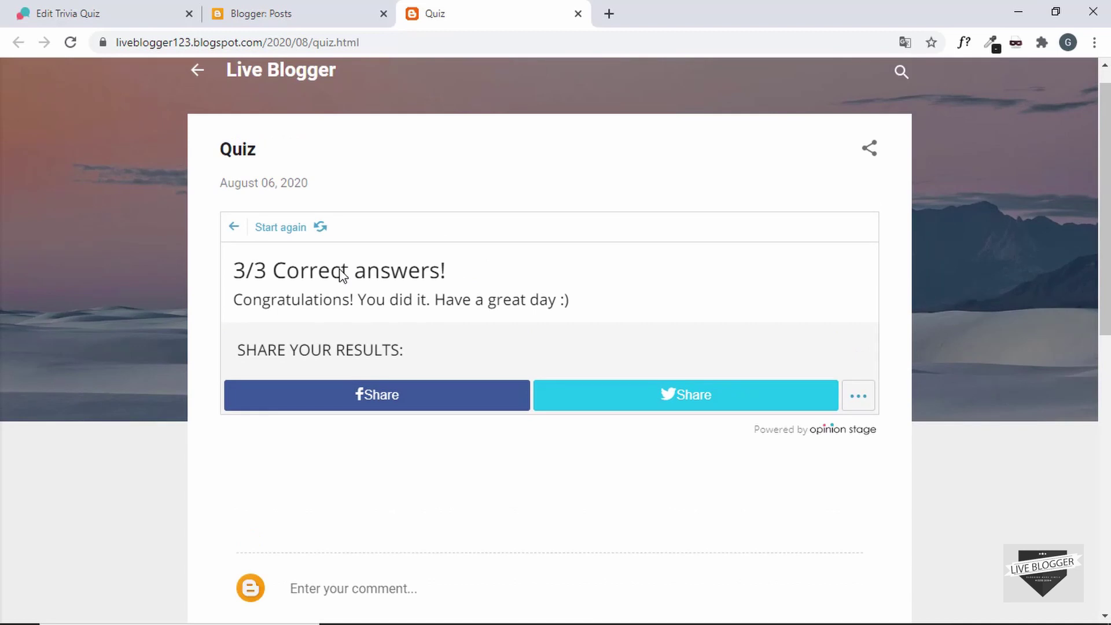
scroll(342, 274, up, 1)
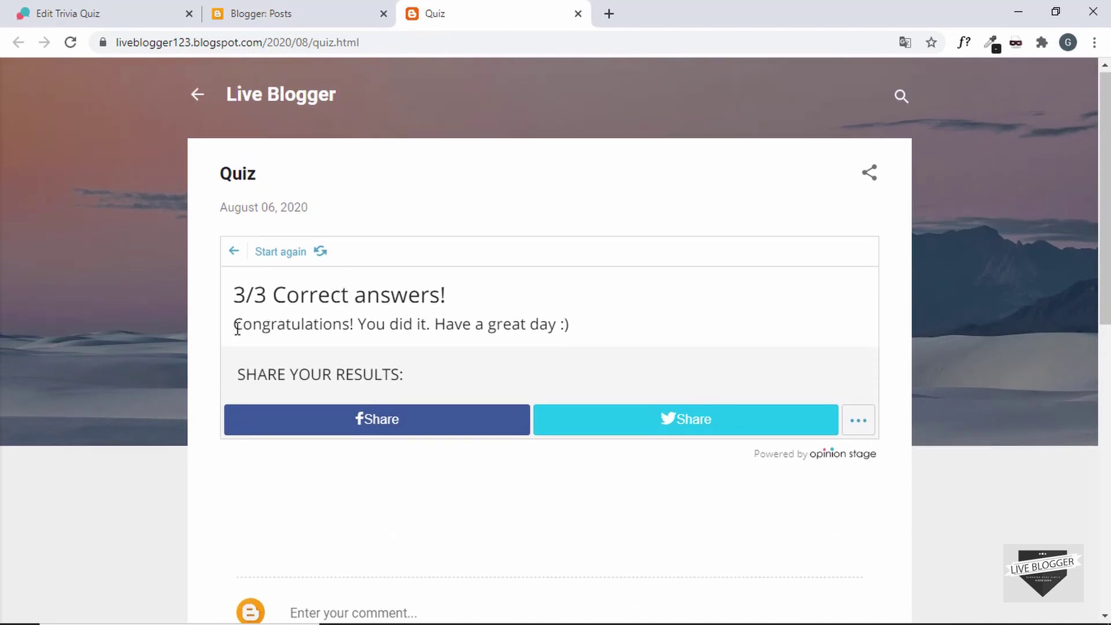
drag(234, 324, 599, 325)
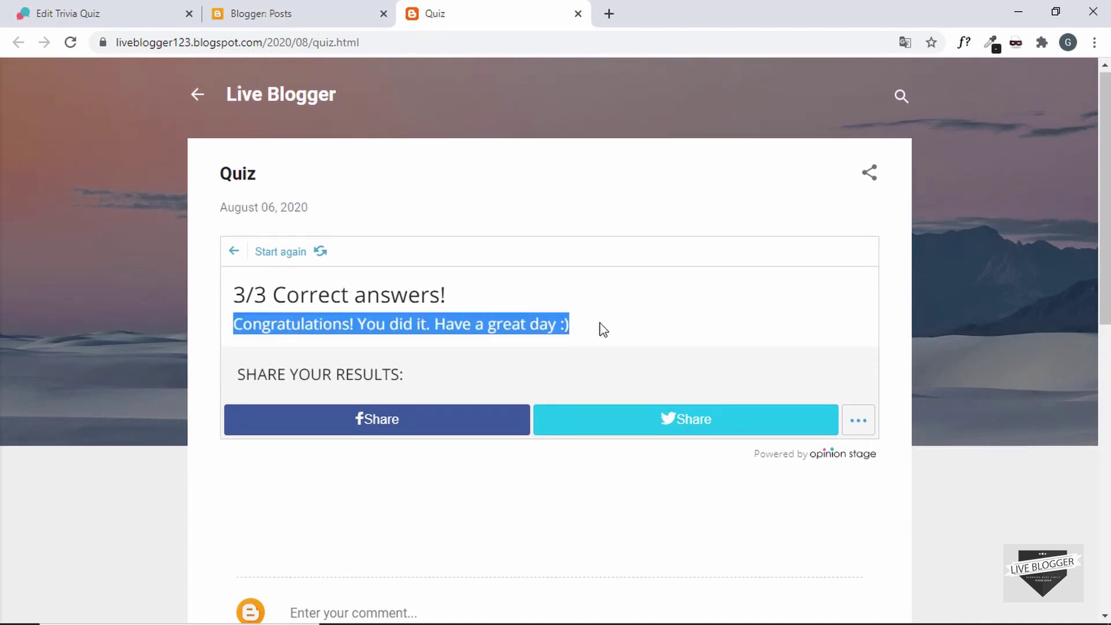
click(617, 292)
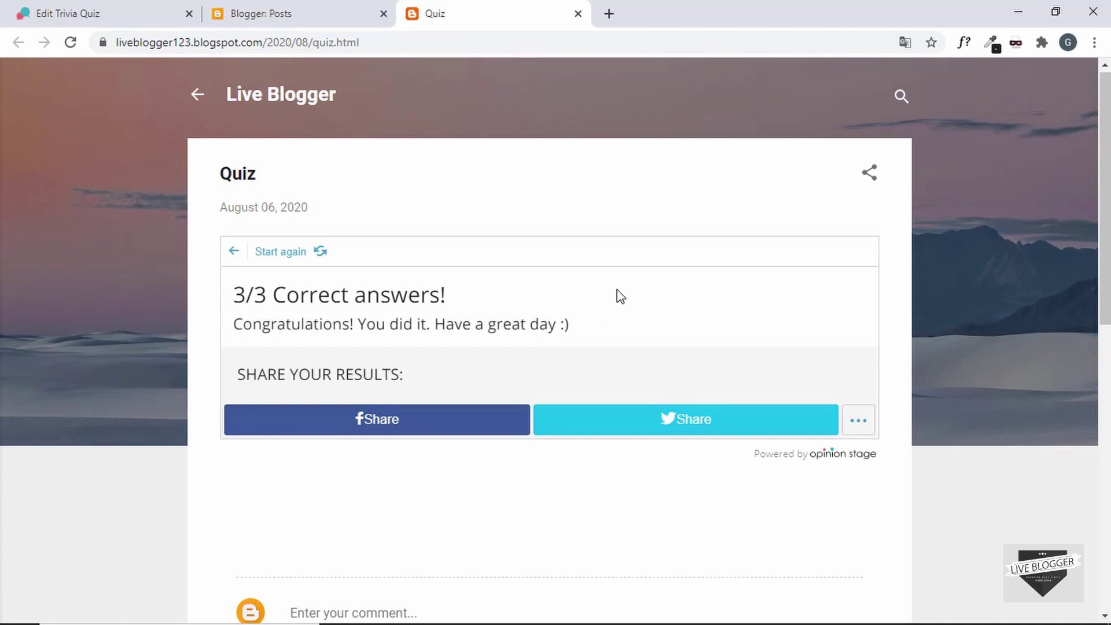